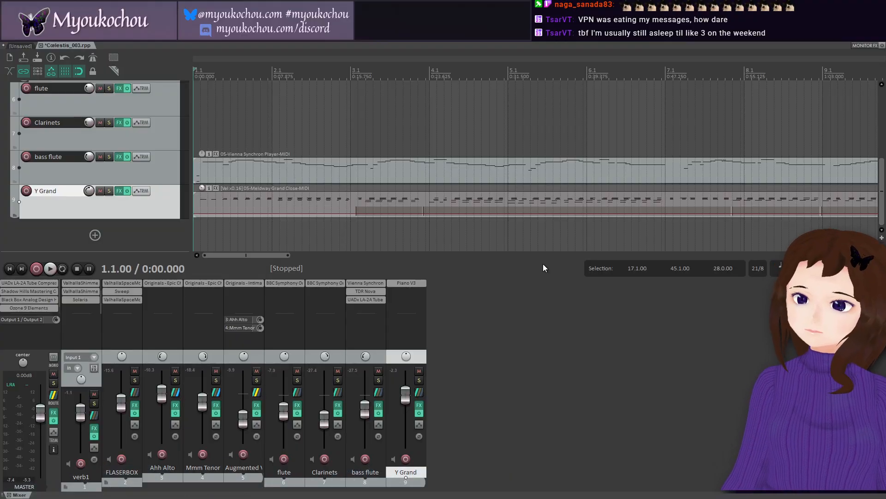
# Step: Save the project and shrink the verb1, FLASERBOX, Ahh Alto, Mmm Tenor, flute and Clarinets tracks to minimum height
pyautogui.hotkey('ctrl', 's')
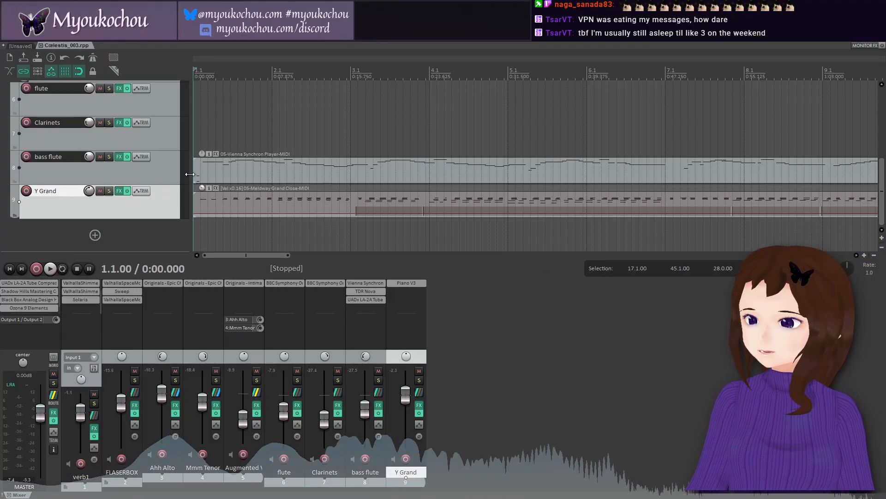
pyautogui.moveTo(166, 150); pyautogui.dragTo(168, 78)
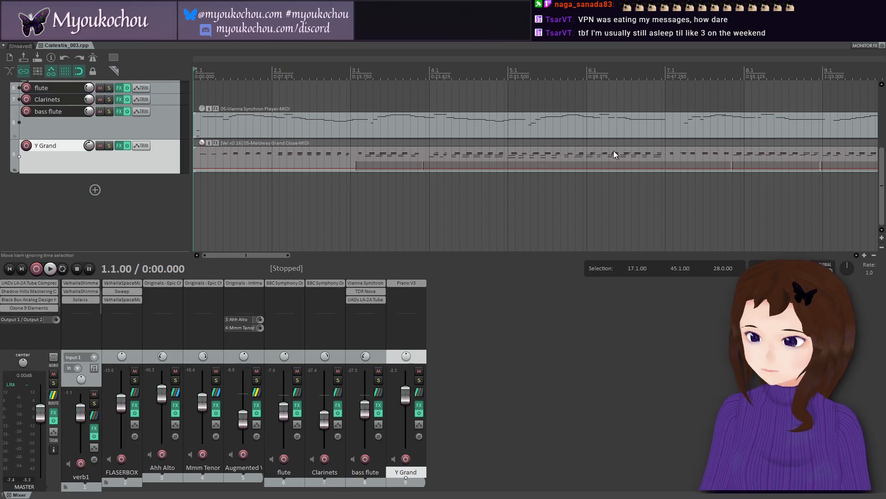
pyautogui.moveTo(884, 215); pyautogui.dragTo(871, 148)
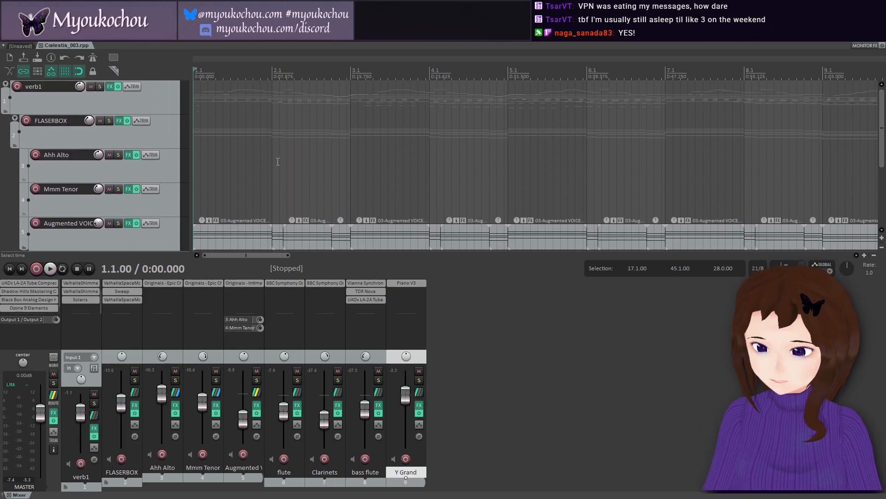
pyautogui.moveTo(171, 182); pyautogui.dragTo(173, 142)
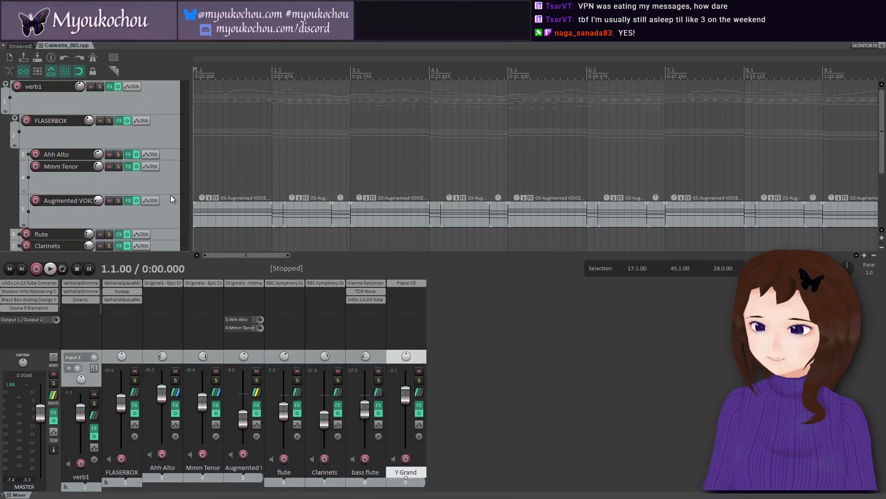
pyautogui.moveTo(168, 193); pyautogui.dragTo(162, 154)
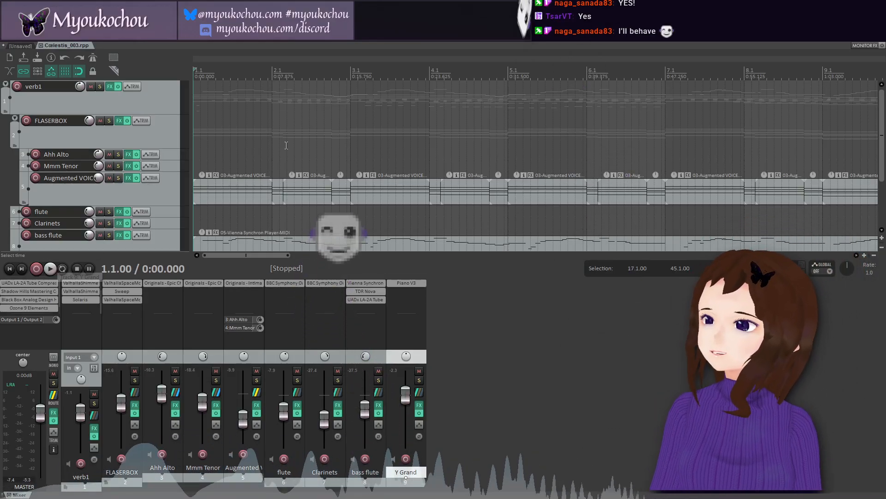
pyautogui.moveTo(882, 141)
pyautogui.mouseDown()
pyautogui.moveTo(882, 190)
pyautogui.moveTo(882, 138)
pyautogui.mouseUp()
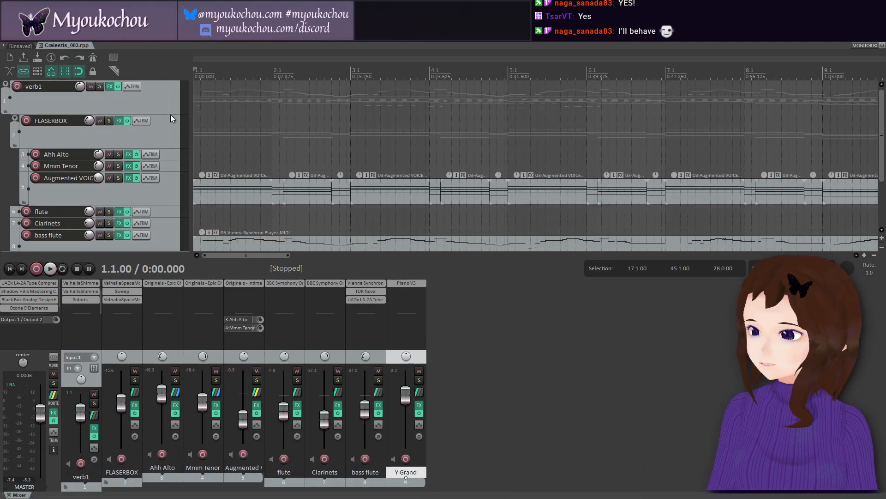
pyautogui.scroll(-1, 171, 115)
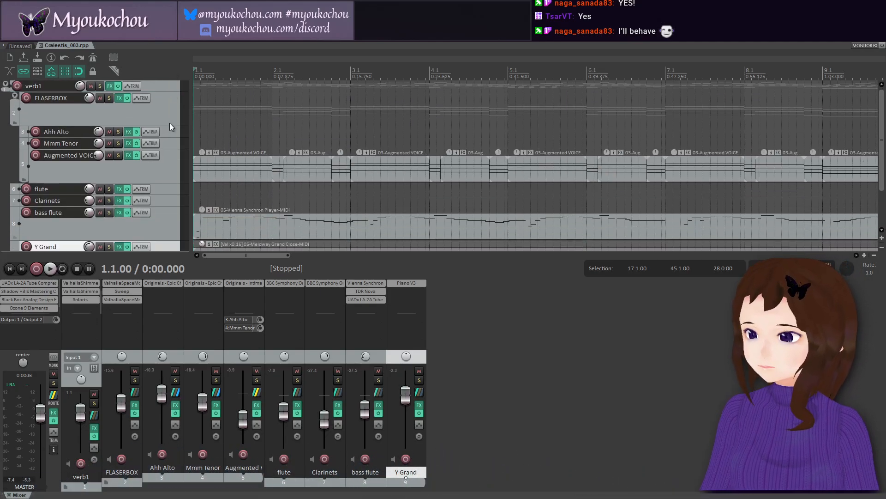
pyautogui.moveTo(170, 125); pyautogui.dragTo(171, 102)
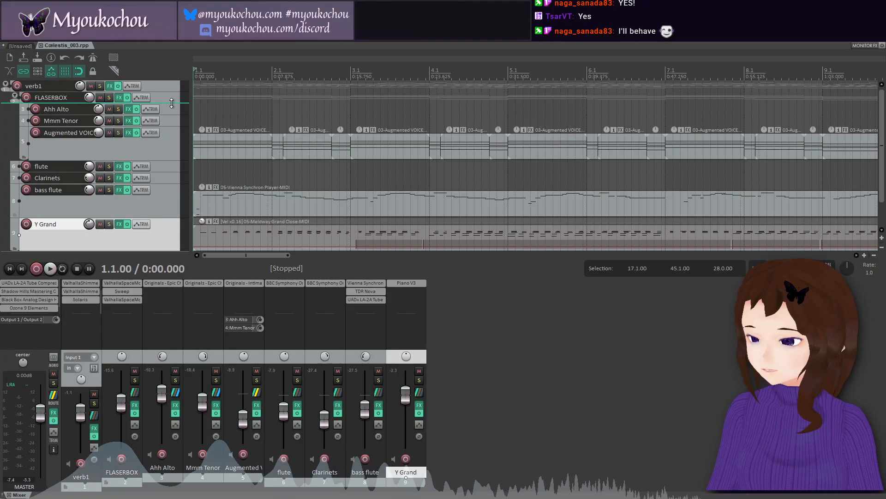
# Step: Start saving the project under a new name and browse up to the "Aya - After Dark" folder
pyautogui.click(8, 38)
pyautogui.click(23, 88)
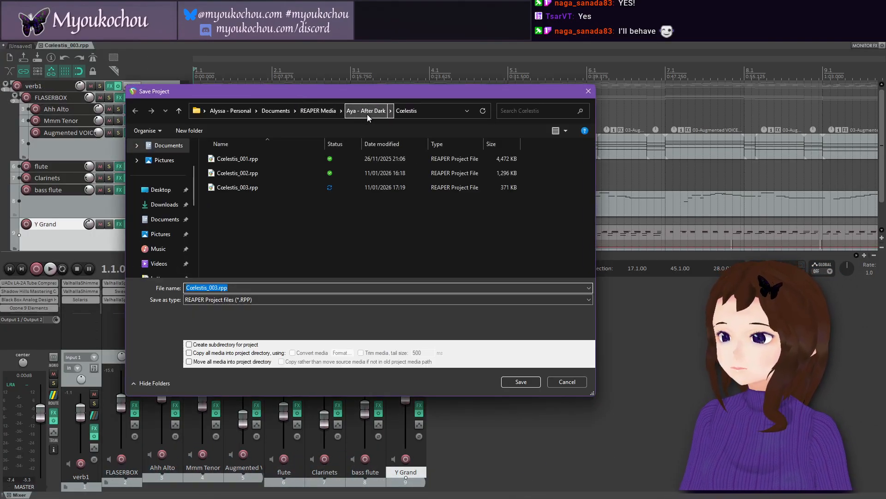
pyautogui.click(367, 111)
pyautogui.scroll(-3, 408, 208)
pyautogui.click(272, 184)
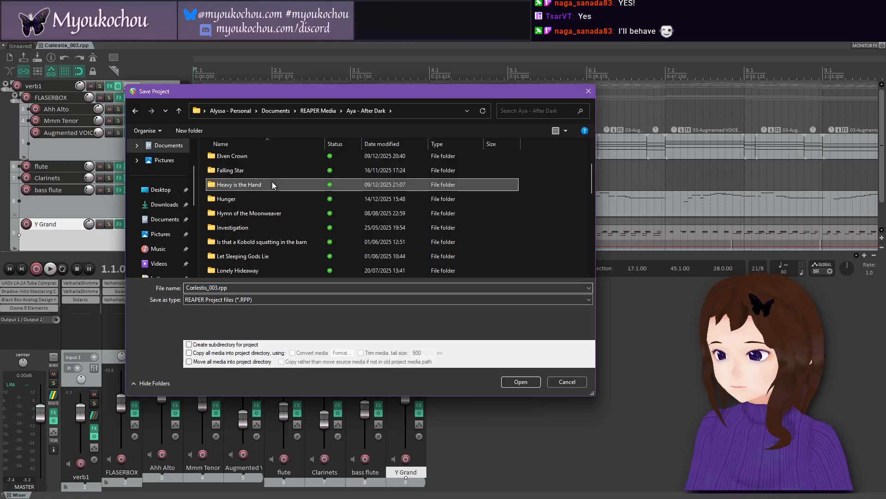
pyautogui.doubleClick(272, 185)
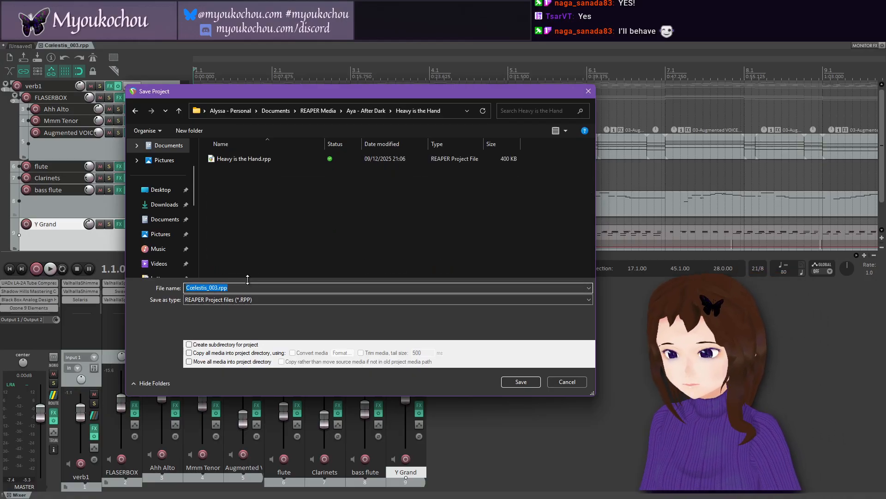
pyautogui.write('hith')
pyautogui.press('BackSpace')
pyautogui.press('BackSpace')
pyautogui.press('BackSpace')
pyautogui.press('BackSpace')
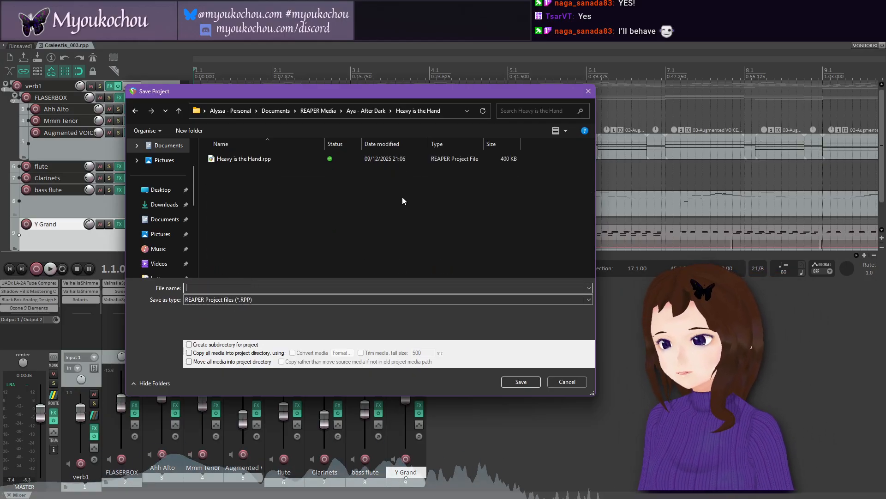
pyautogui.click(366, 110)
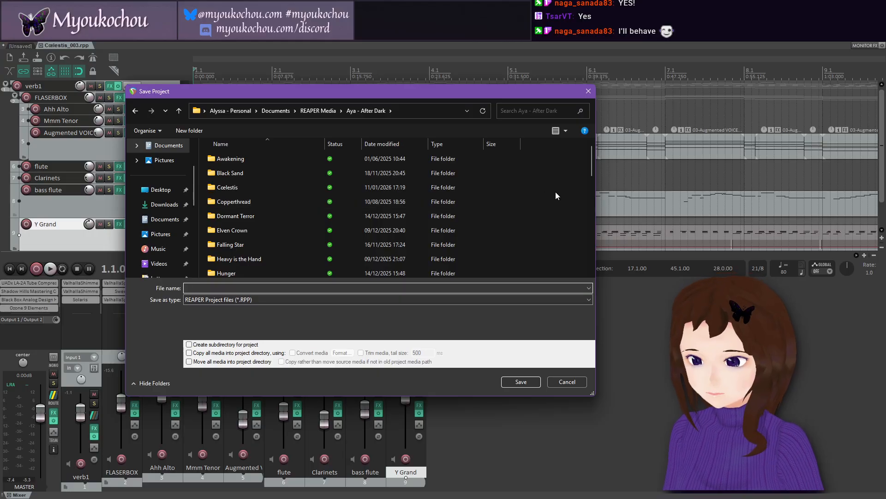
# Step: Create a folder named "The Price of Magic" in "Aya - After Dark" and open it as the save location
pyautogui.scroll(-3, 555, 192)
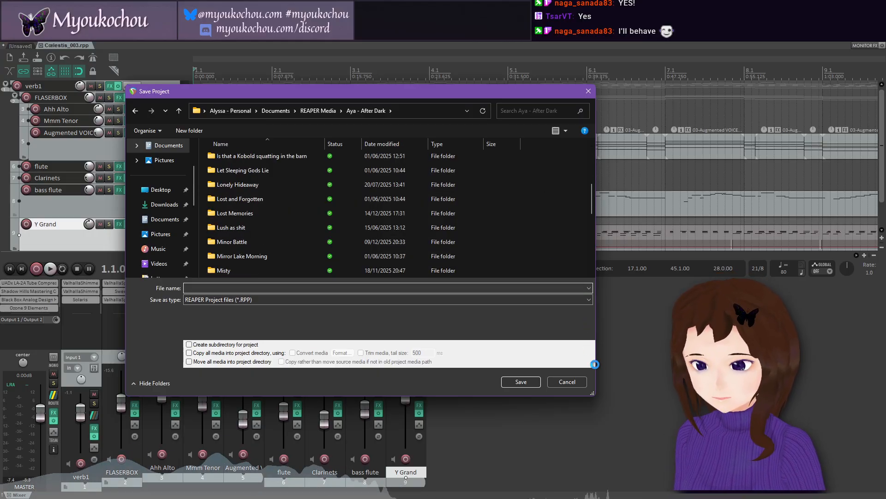
pyautogui.moveTo(636, 479)
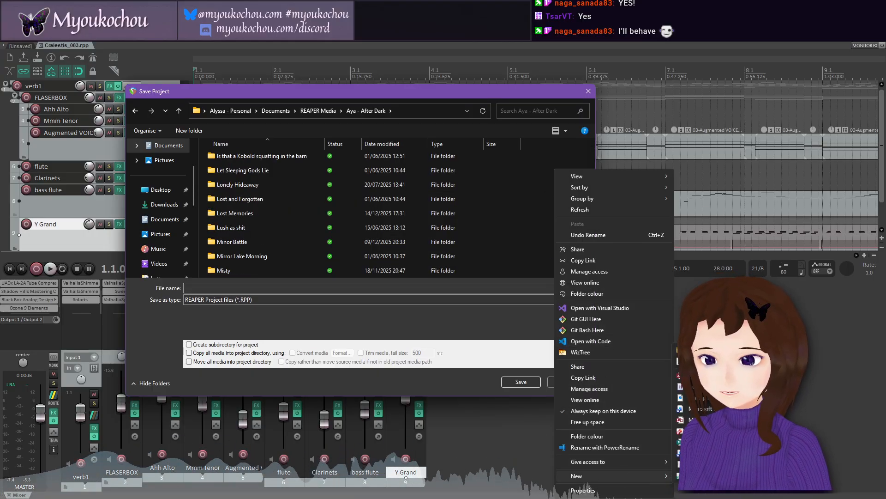
pyautogui.click(697, 350)
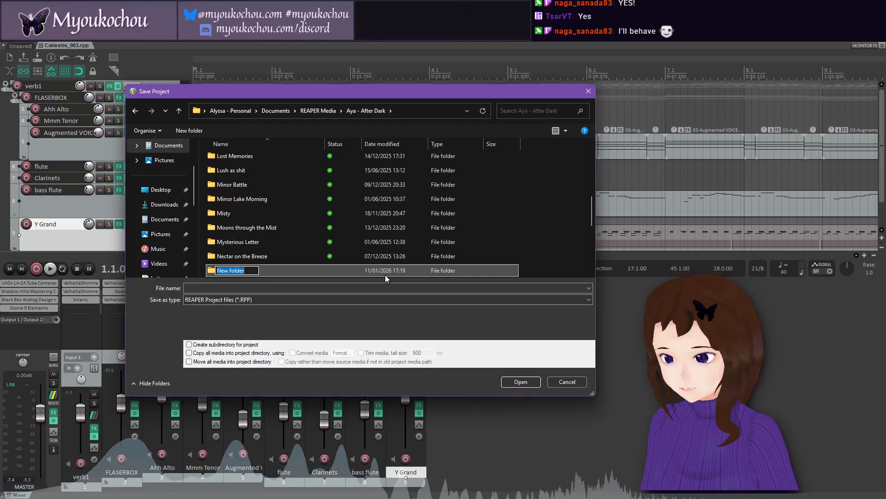
pyautogui.write('The Price of Mag')
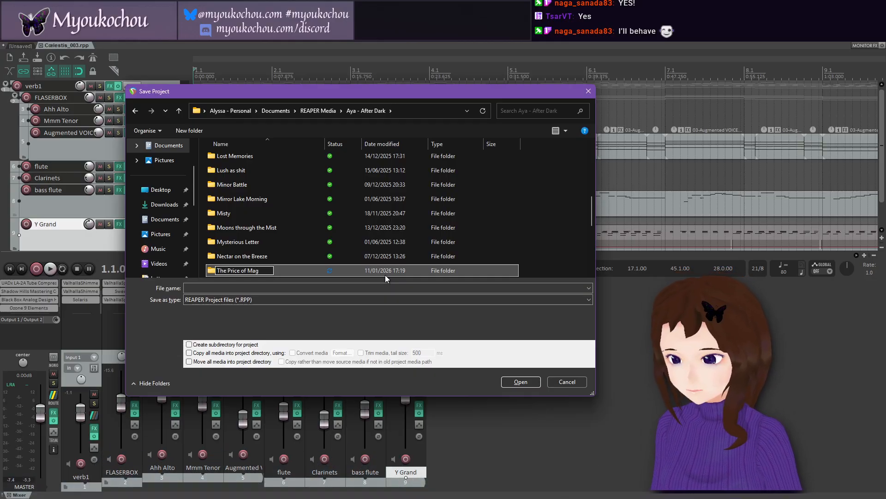
pyautogui.write('ic')
pyautogui.press('Return')
pyautogui.doubleClick(385, 275)
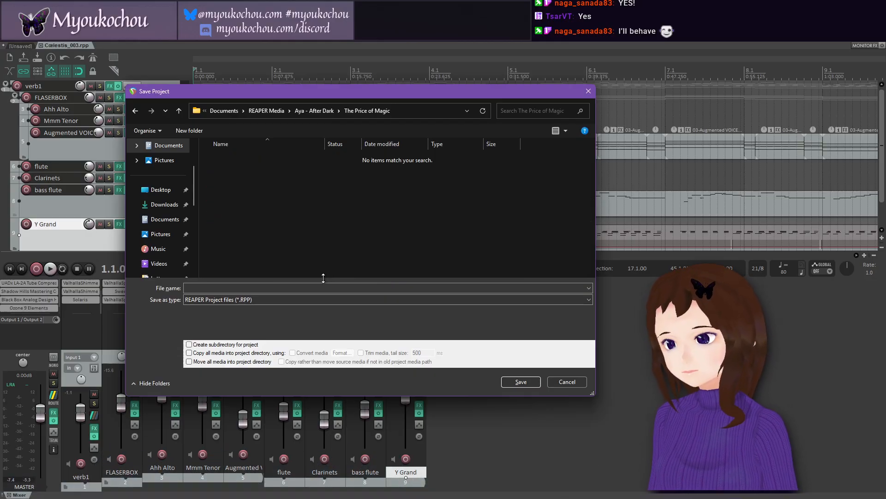
# Step: Save the project as pom_001 in the "The Price of Magic" folder
pyautogui.click(270, 288)
pyautogui.write('p')
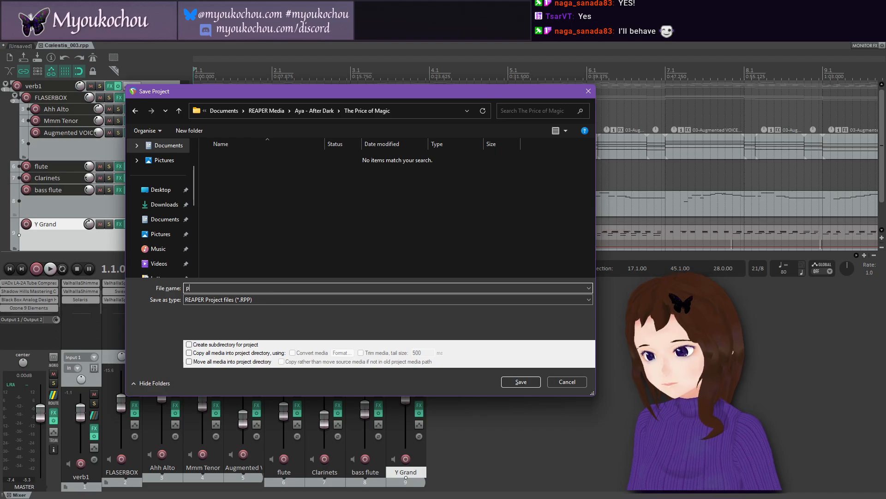
pyautogui.write('rice_001')
pyautogui.press('Return')
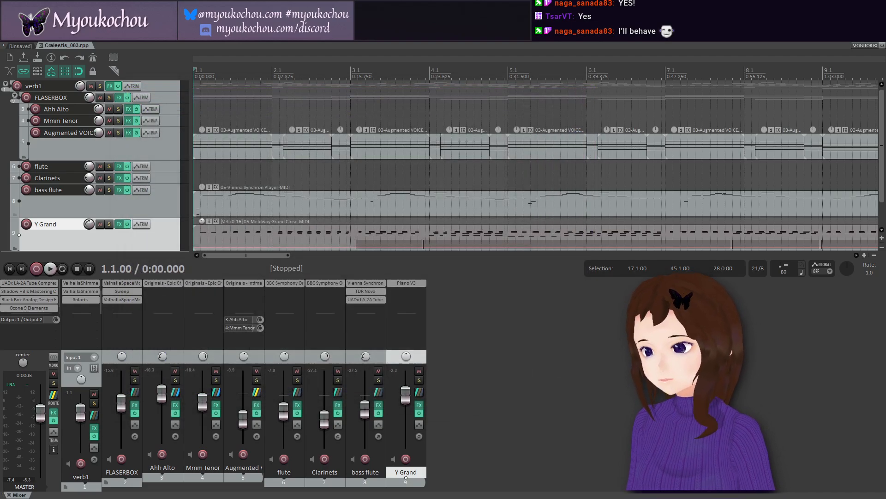
# Step: Close the unsaved project tab and play the project from the start
pyautogui.click(30, 47)
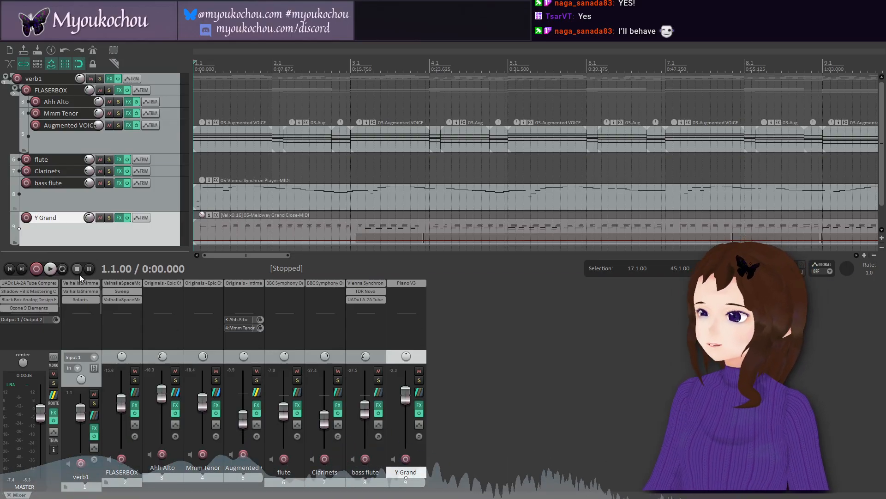
pyautogui.click(54, 269)
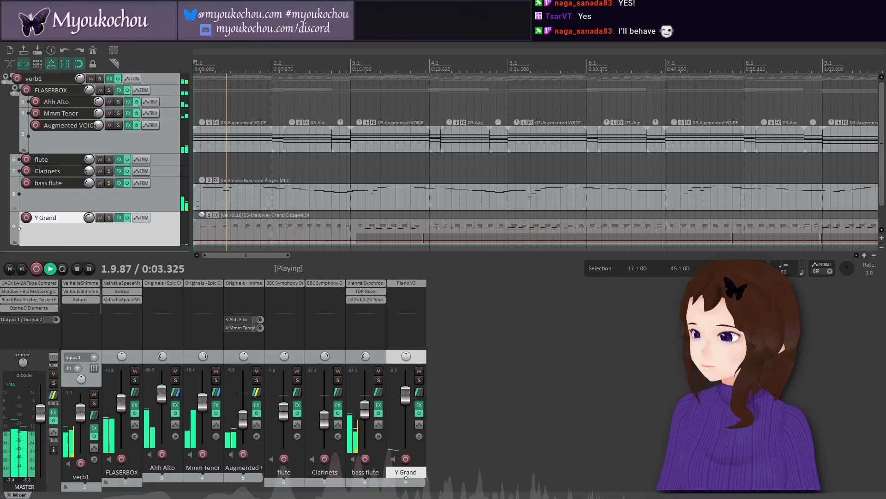
# Step: Set the project render metadata title to "The Price of Magic" and the date to 2026
pyautogui.hotkey('alt', 'f')
pyautogui.click(89, 228)
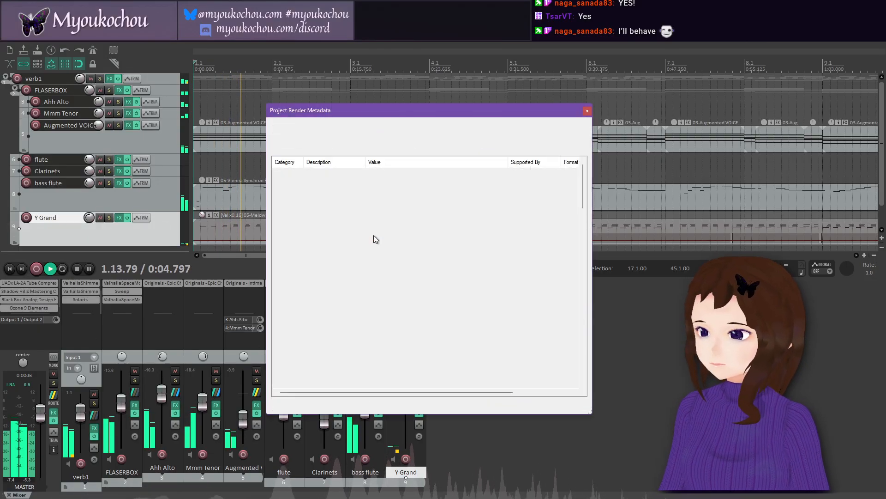
pyautogui.doubleClick(392, 171)
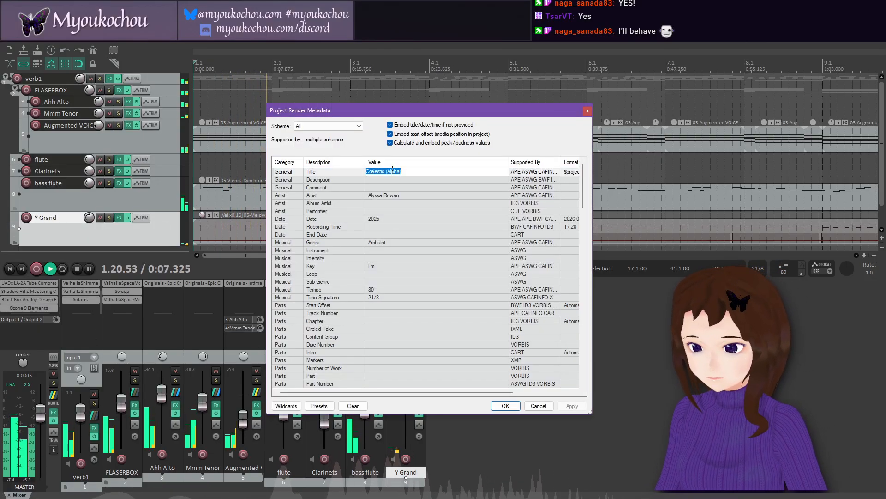
pyautogui.write('The Price of Magic')
pyautogui.press('Return')
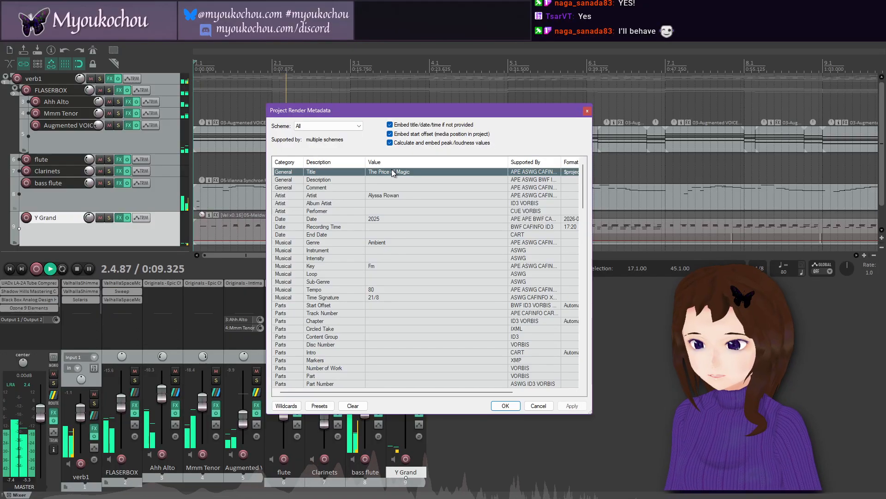
pyautogui.doubleClick(392, 220)
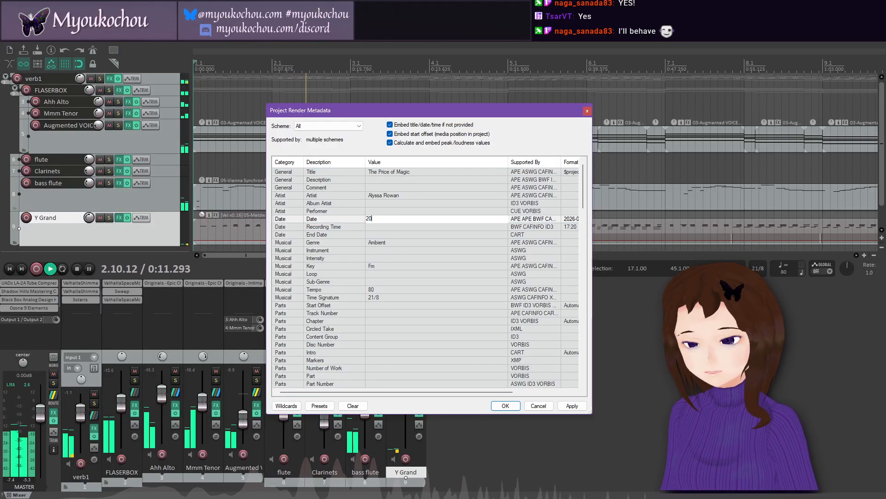
pyautogui.press('Return')
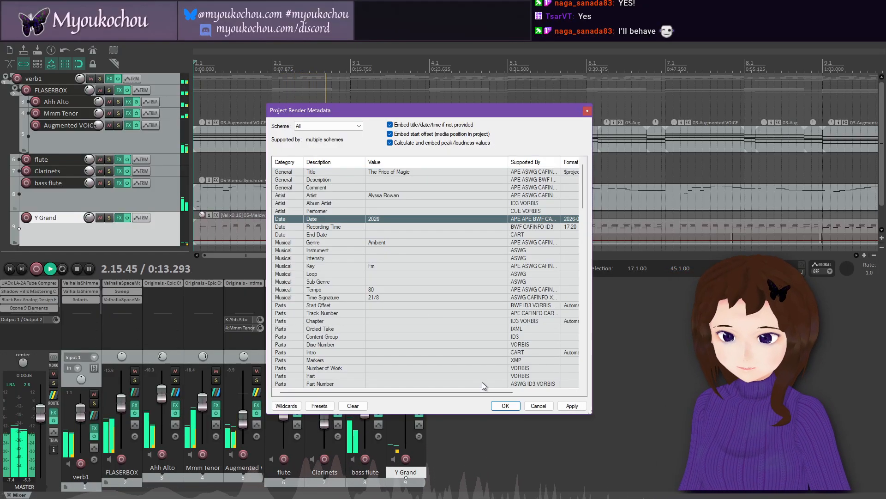
pyautogui.click(505, 406)
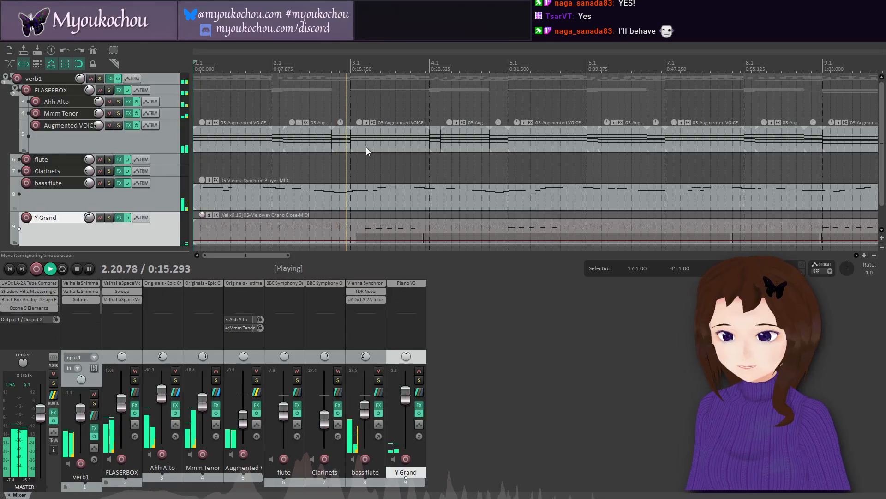
# Step: Clear the time selection on the timeline and save the project
pyautogui.scroll(-3, 365, 146)
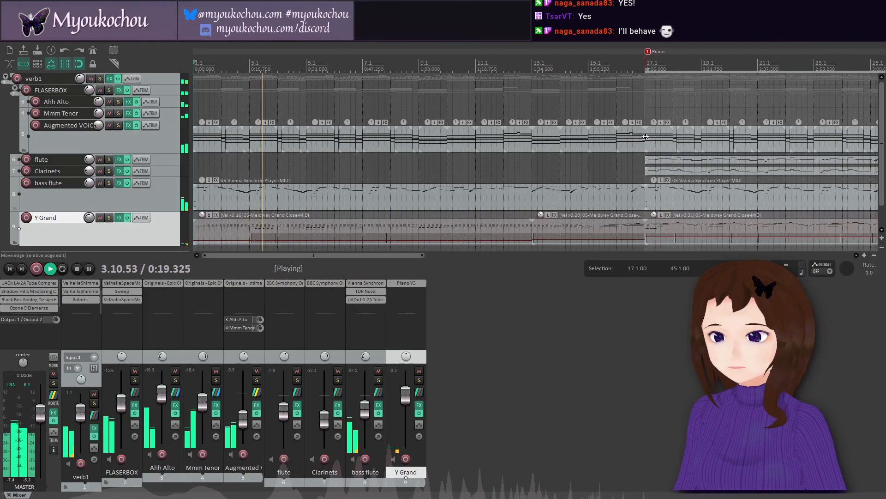
pyautogui.press('Escape')
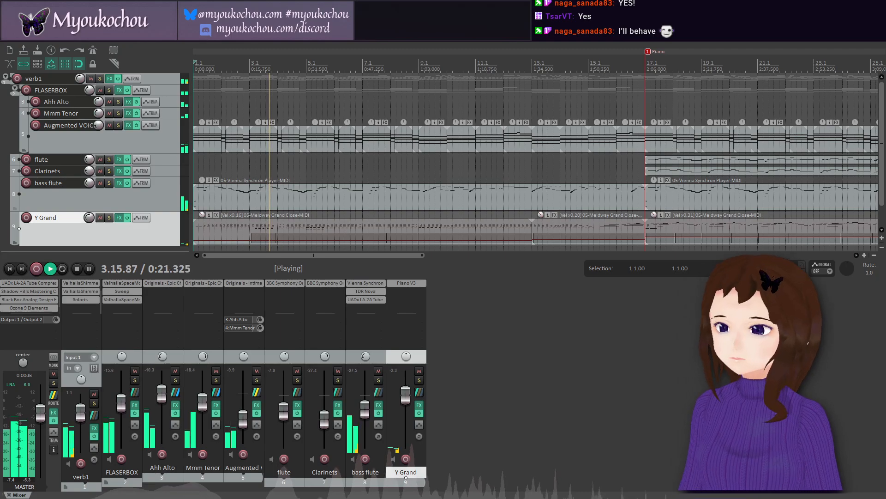
pyautogui.click(7, 37)
pyautogui.click(60, 77)
# Step: Raise the velocity of the Y Grand MIDI item starting at bar 17 to about x0.38 during playback
pyautogui.scroll(-2, 390, 168)
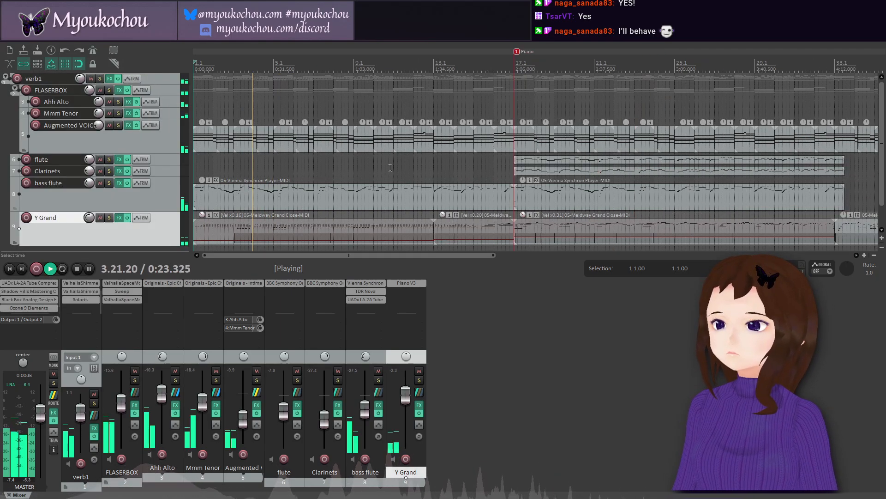
pyautogui.scroll(-1, 390, 167)
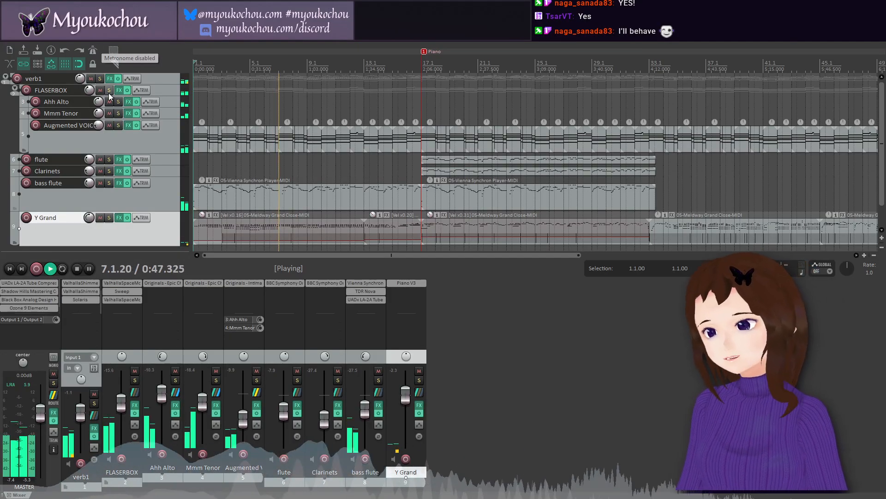
pyautogui.click(93, 49)
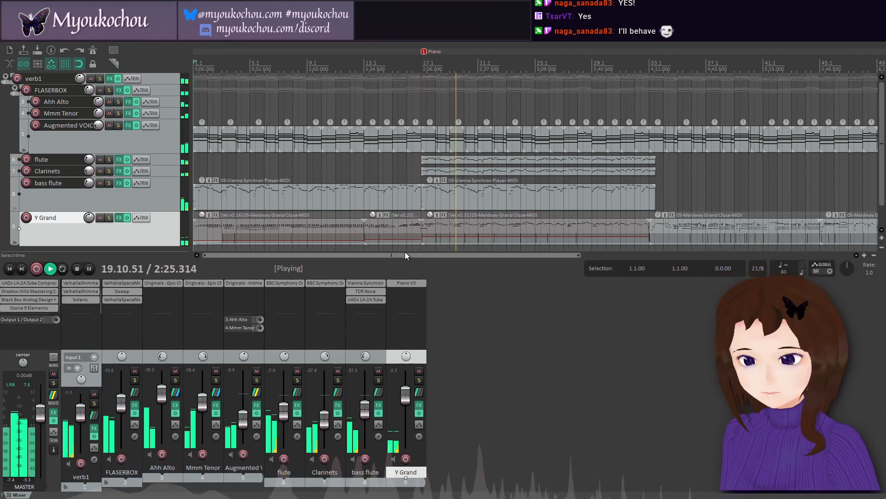
pyautogui.moveTo(377, 255); pyautogui.dragTo(474, 258)
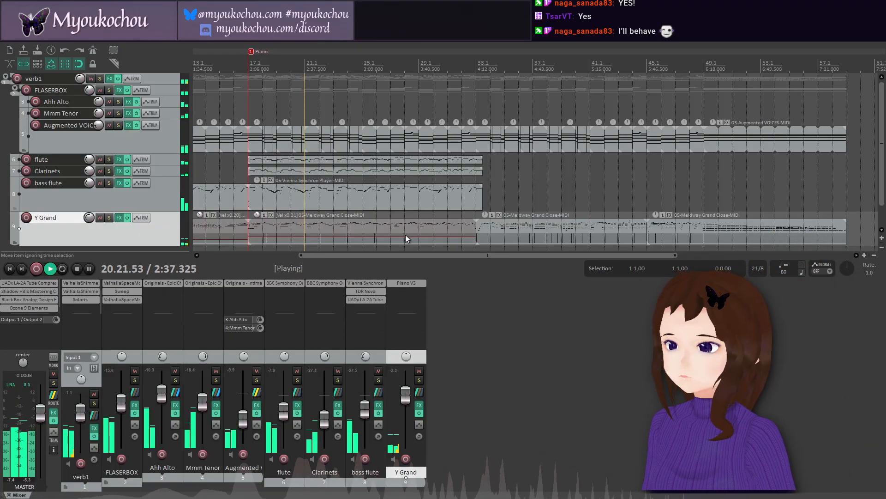
pyautogui.moveTo(367, 237); pyautogui.dragTo(370, 234)
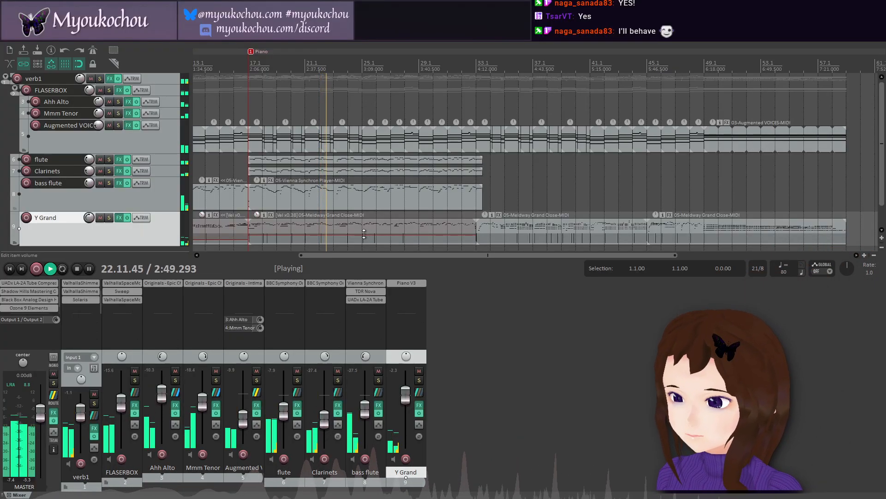
# Step: Lower the velocity of the Y Grand MIDI item starting at bar 17 to x0.30 and save the project
pyautogui.moveTo(359, 233); pyautogui.dragTo(359, 239)
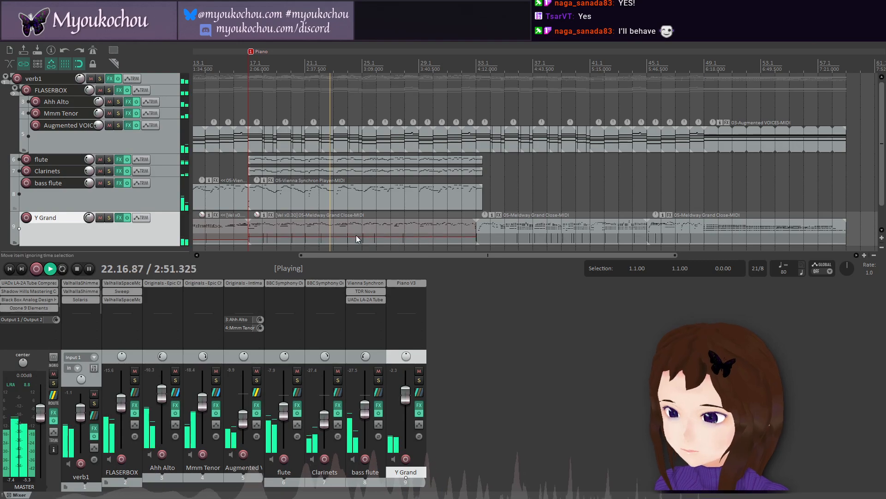
pyautogui.click(6, 39)
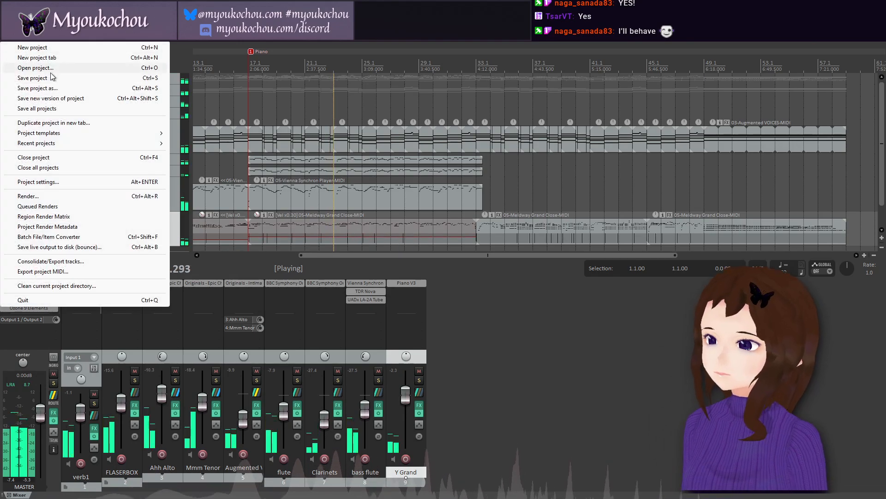
pyautogui.click(48, 78)
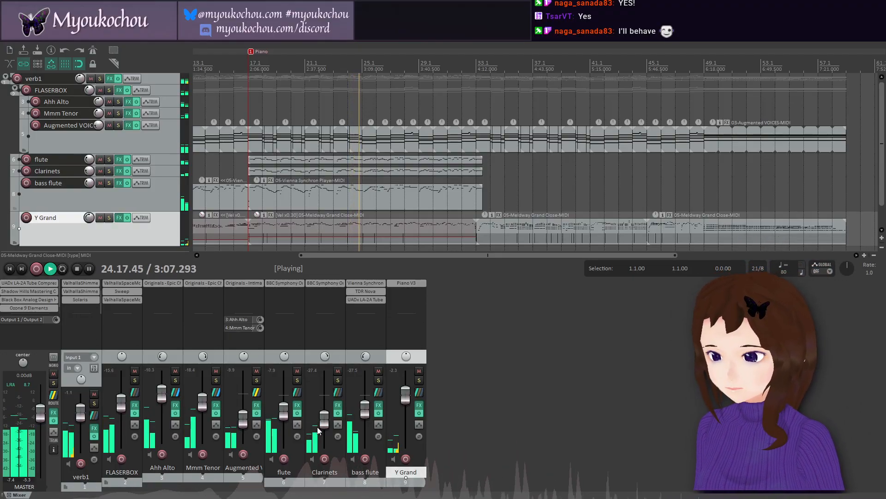
# Step: Raise the Clarinets volume slightly and lower the flute to about -18.9 dB during playback, saving the project
pyautogui.moveTo(327, 425)
pyautogui.mouseDown()
pyautogui.moveTo(356, 421)
pyautogui.moveTo(338, 423)
pyautogui.mouseUp()
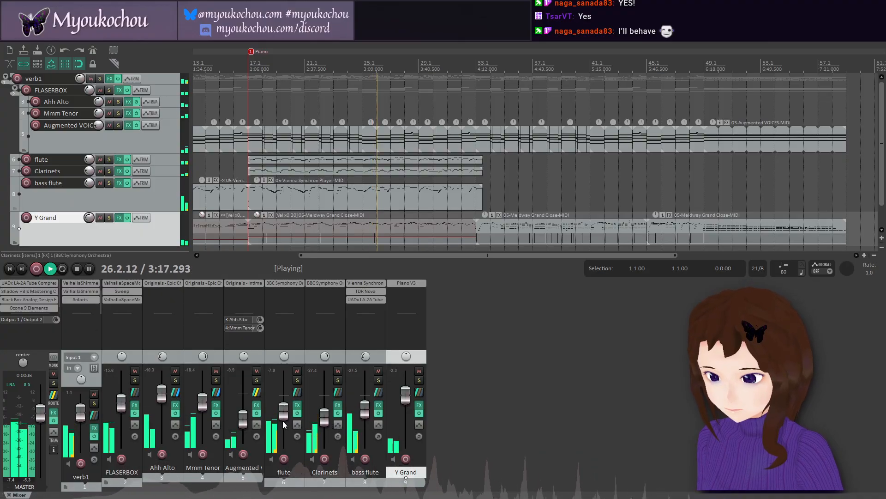
pyautogui.scroll(-5, 291, 417)
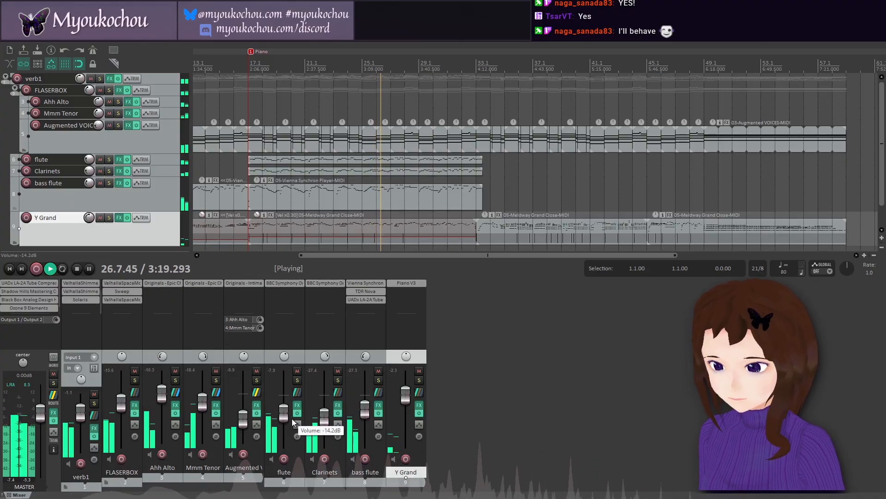
pyautogui.moveTo(294, 420); pyautogui.dragTo(284, 421)
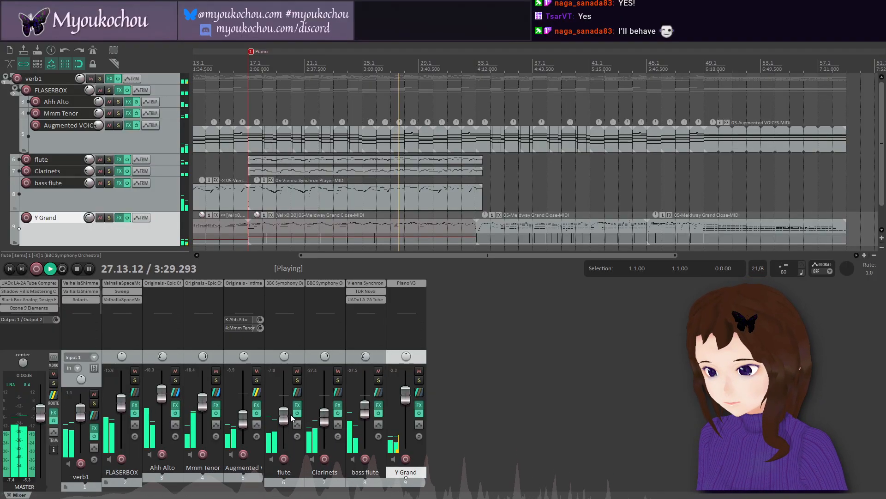
pyautogui.scroll(-3, 287, 414)
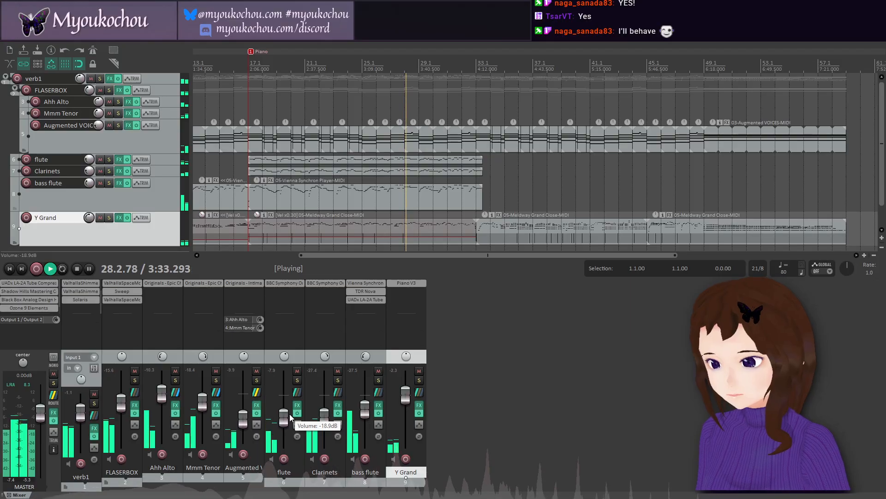
pyautogui.moveTo(328, 422)
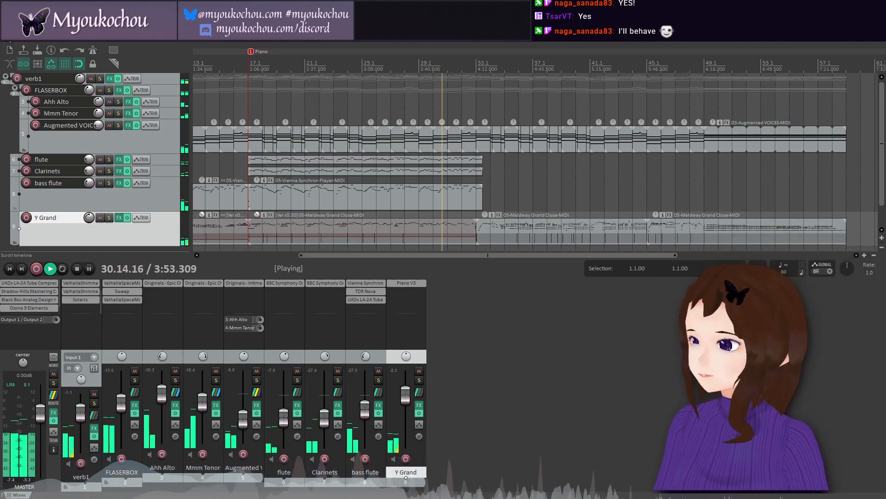
pyautogui.click(9, 37)
pyautogui.click(33, 78)
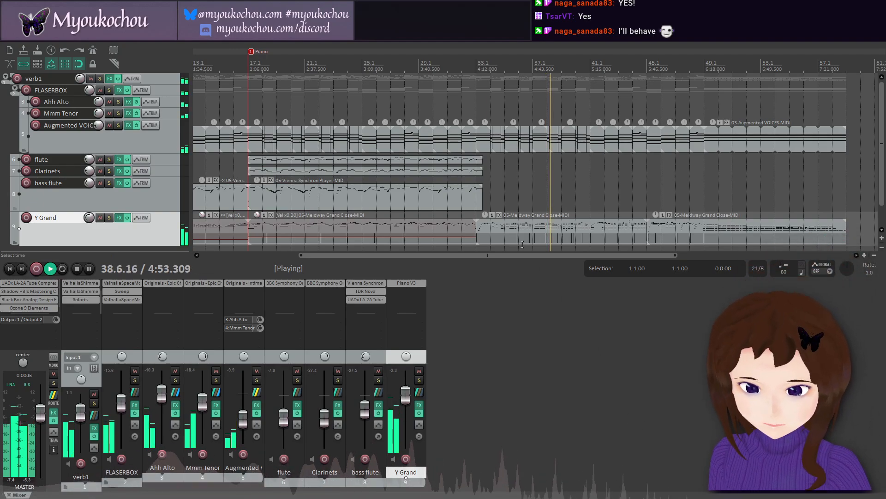
# Step: Stop playback and open the Y Grand MIDI item starting at bar 33 in the MIDI editor
pyautogui.moveTo(519, 256); pyautogui.dragTo(568, 257)
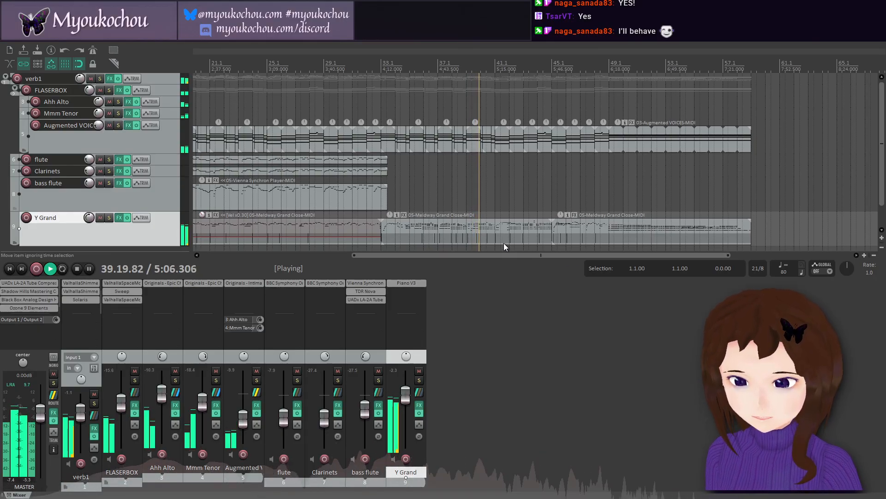
pyautogui.click(77, 269)
pyautogui.click(471, 227)
pyautogui.doubleClick(471, 228)
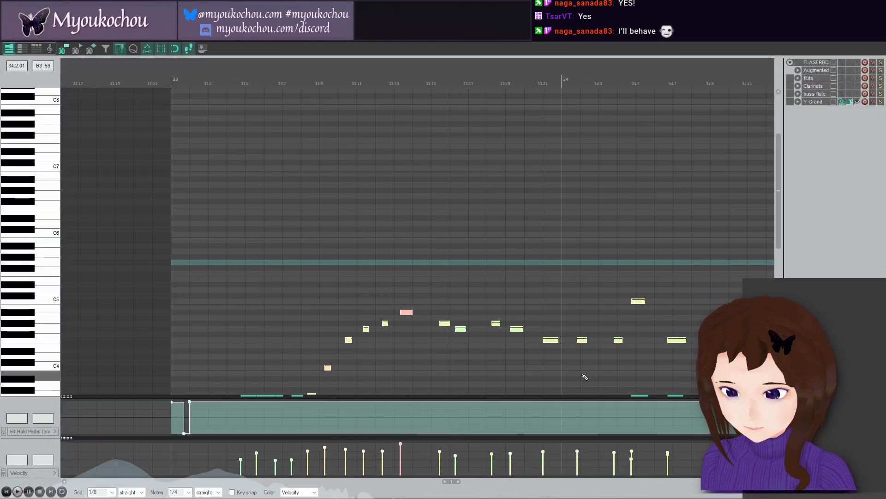
# Step: Delete the stray short E2 note near 39.10 under the long note, and close the MIDI editor
pyautogui.moveTo(779, 222); pyautogui.dragTo(780, 310)
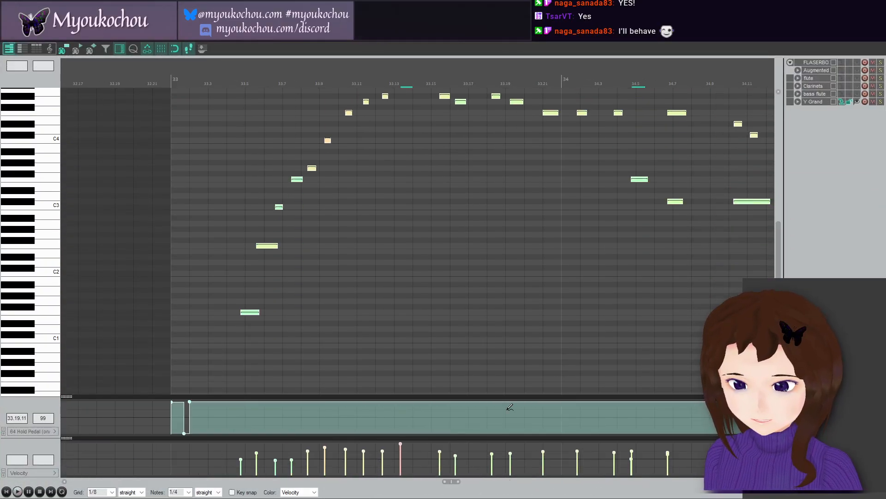
pyautogui.scroll(-4, 513, 439)
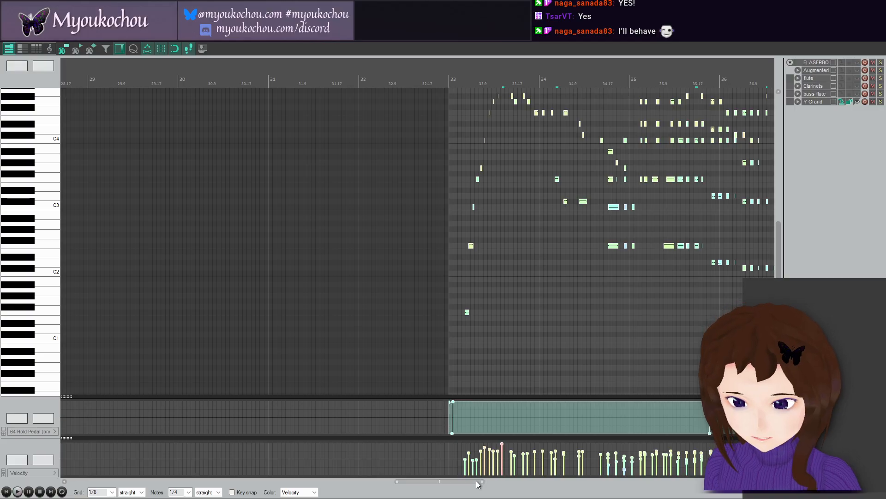
pyautogui.moveTo(478, 482); pyautogui.dragTo(550, 482)
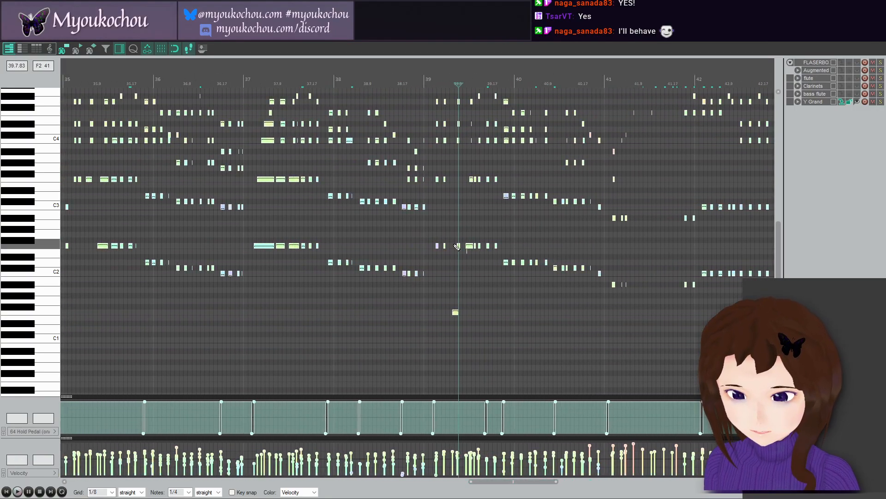
pyautogui.scroll(10, 457, 247)
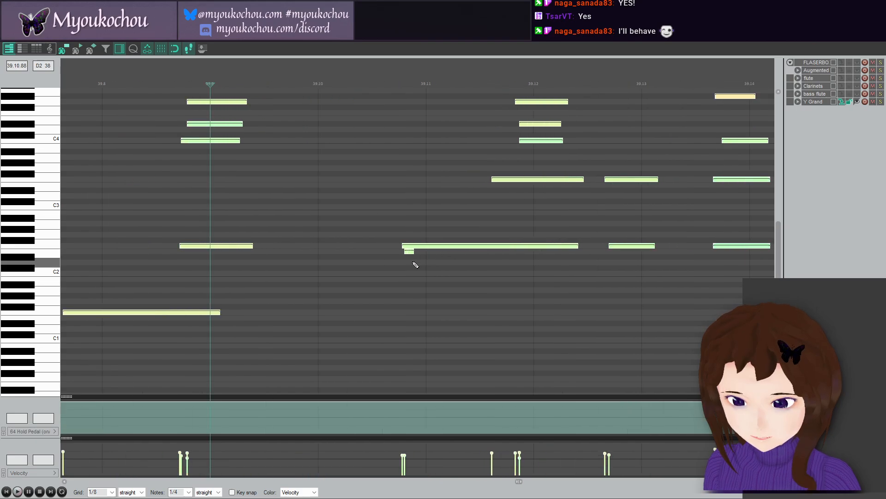
pyautogui.click(409, 251)
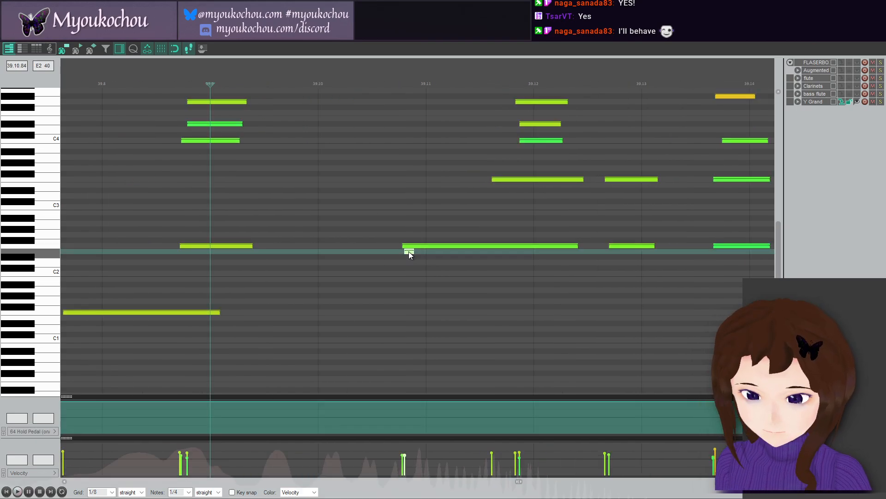
pyautogui.press('Delete')
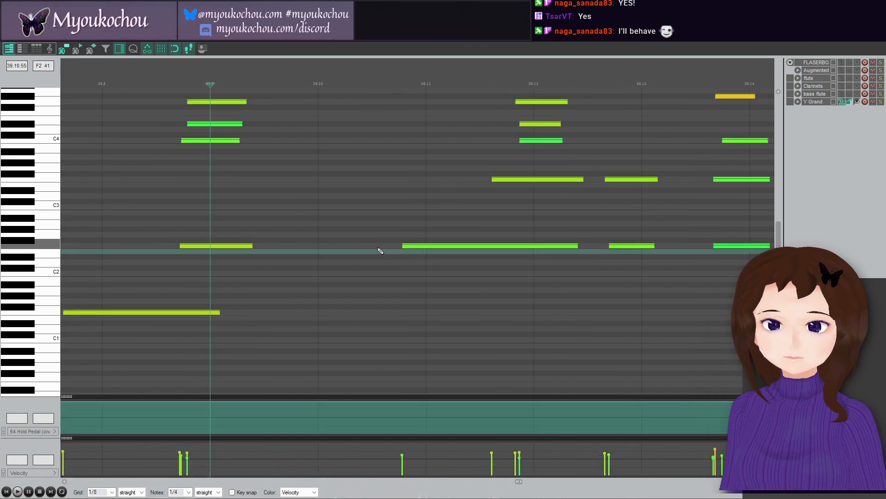
pyautogui.click(369, 251)
pyautogui.click(875, 26)
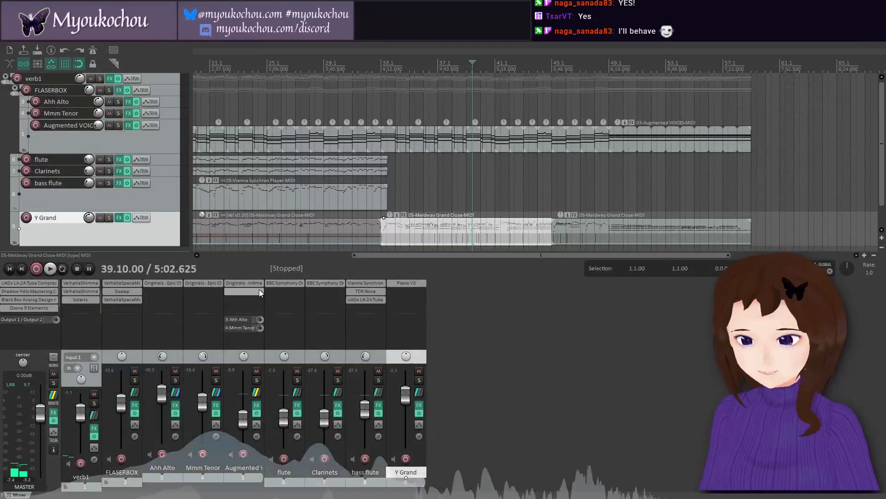
# Step: Play the project from the edit cursor in bar 39 and save it during playback
pyautogui.click(49, 269)
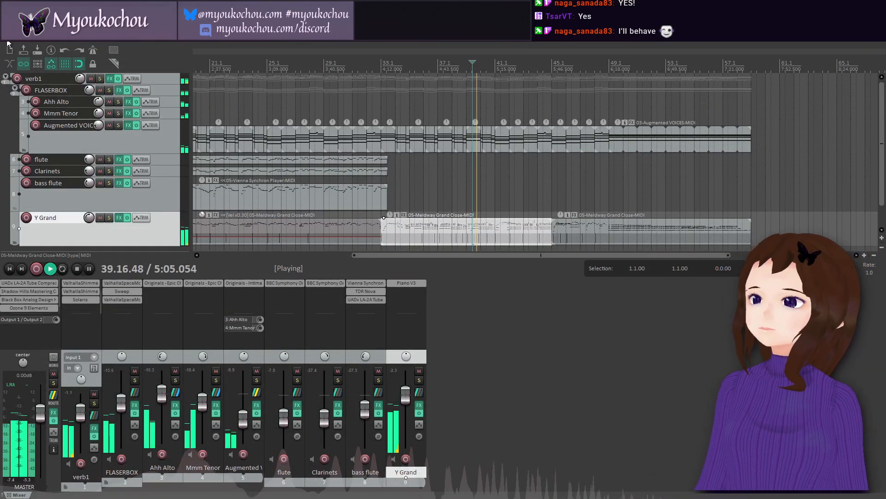
pyautogui.click(7, 40)
pyautogui.click(57, 78)
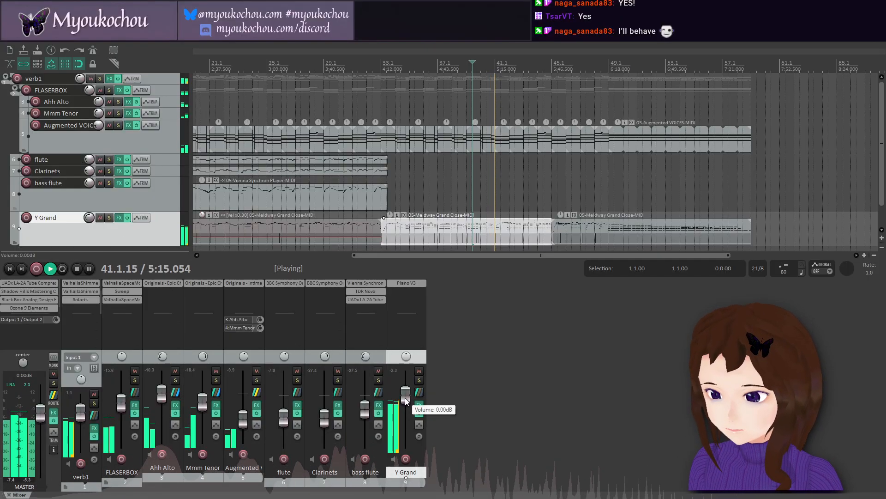
# Step: Inspect the Y Grand track's Piano V3 settings and lower the track volume to about -3.7 dB during playback
pyautogui.moveTo(406, 398)
pyautogui.mouseDown()
pyautogui.moveTo(422, 406)
pyautogui.moveTo(410, 398)
pyautogui.mouseUp()
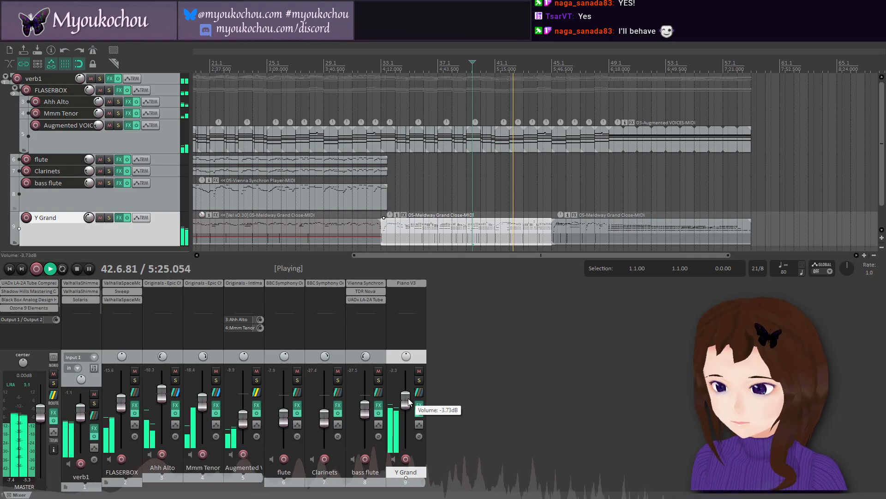
pyautogui.moveTo(408, 398); pyautogui.dragTo(408, 398)
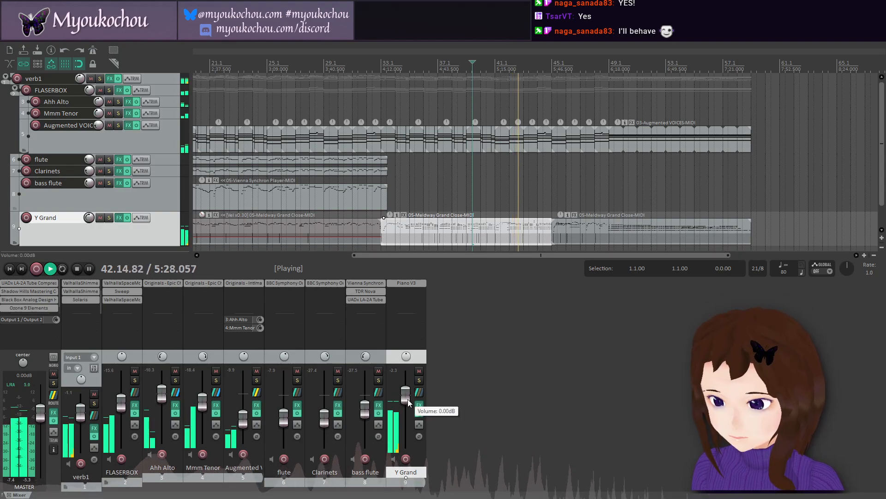
pyautogui.click(121, 219)
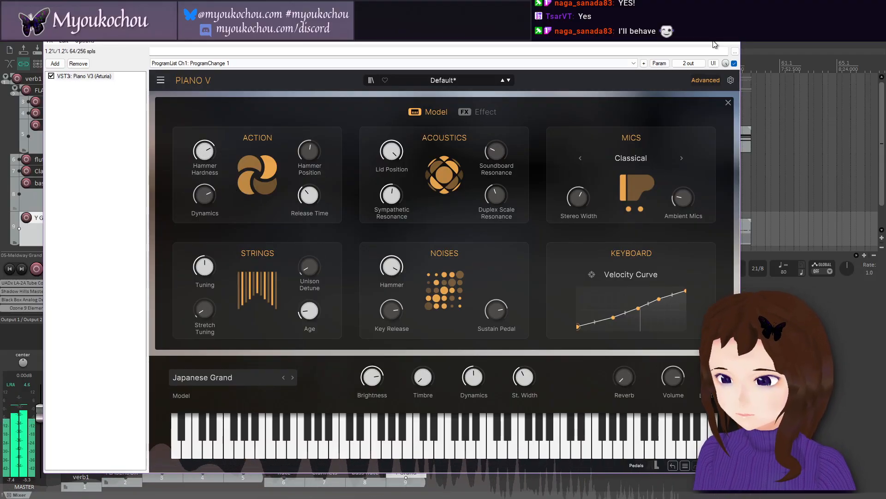
pyautogui.click(731, 32)
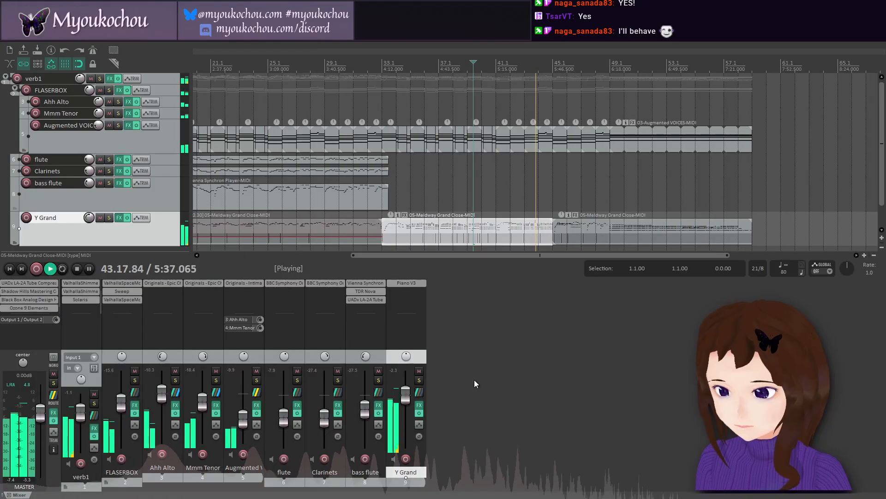
pyautogui.moveTo(407, 396); pyautogui.dragTo(408, 402)
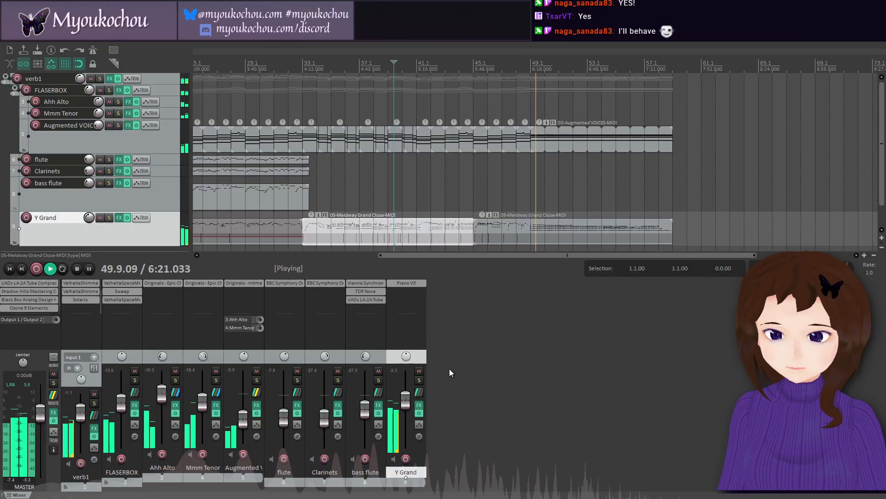
# Step: Raise the Augmented VOICES track volume slightly and add the VST3 effect MConvolutionEZ (MeldaProduction) to the track
pyautogui.scroll(4, 620, 228)
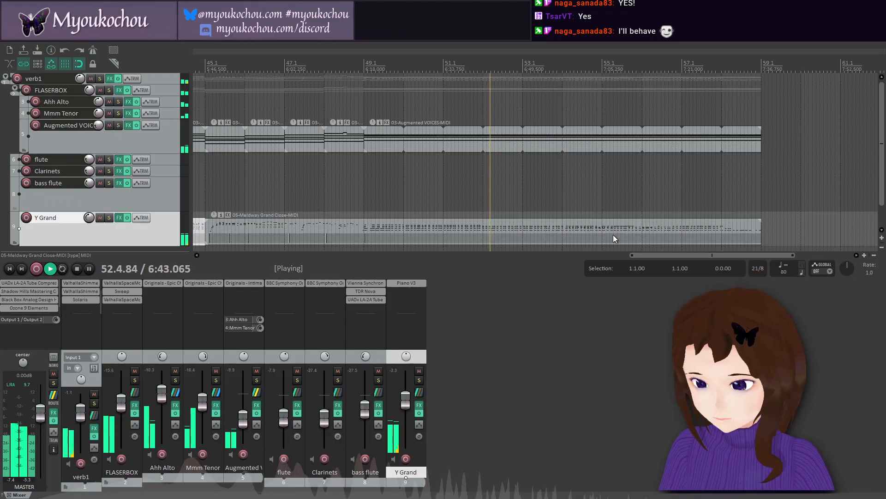
pyautogui.moveTo(245, 425)
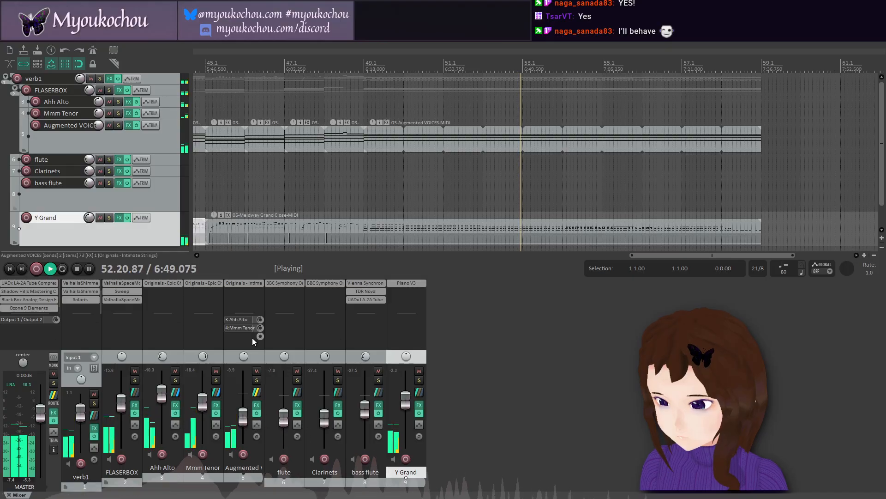
pyautogui.doubleClick(250, 292)
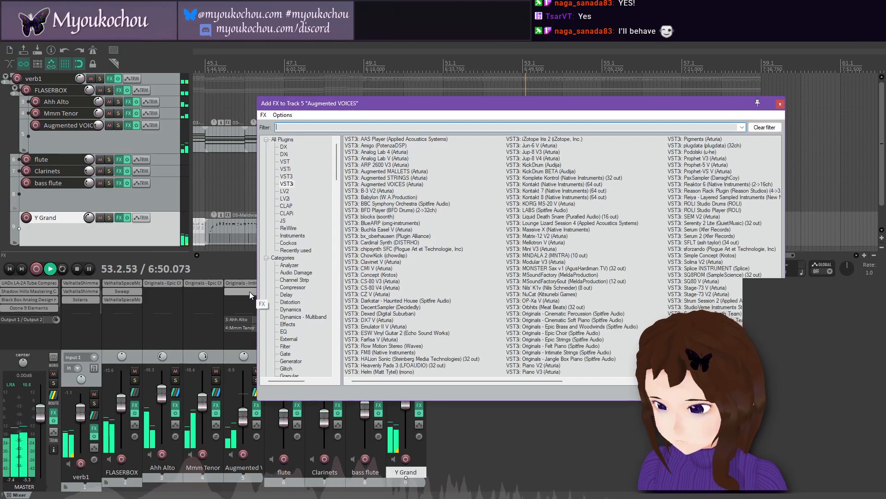
pyautogui.click(287, 177)
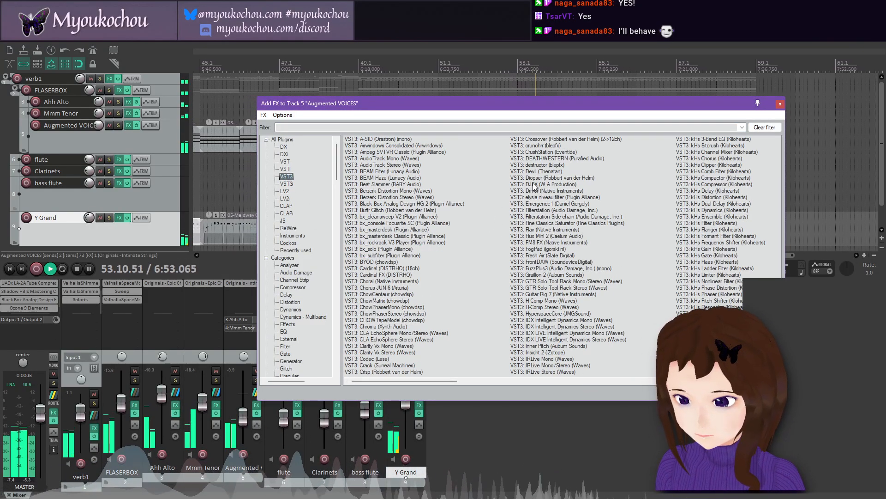
pyautogui.click(592, 382)
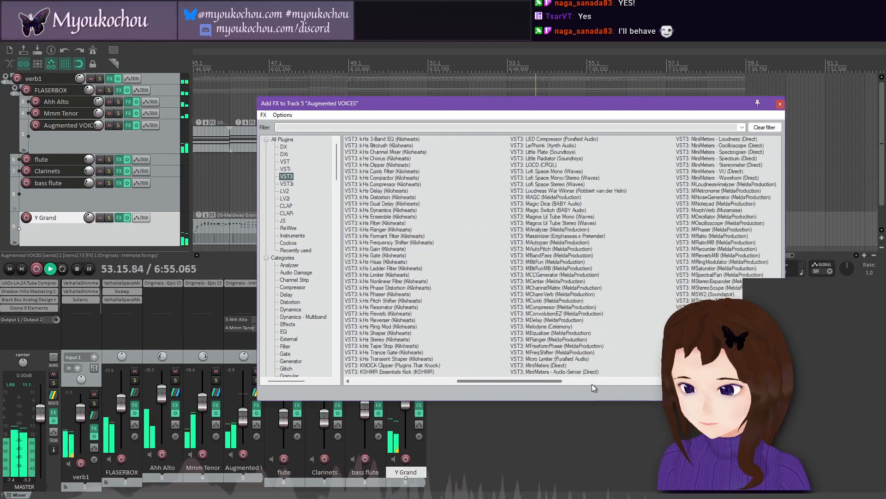
pyautogui.doubleClick(566, 314)
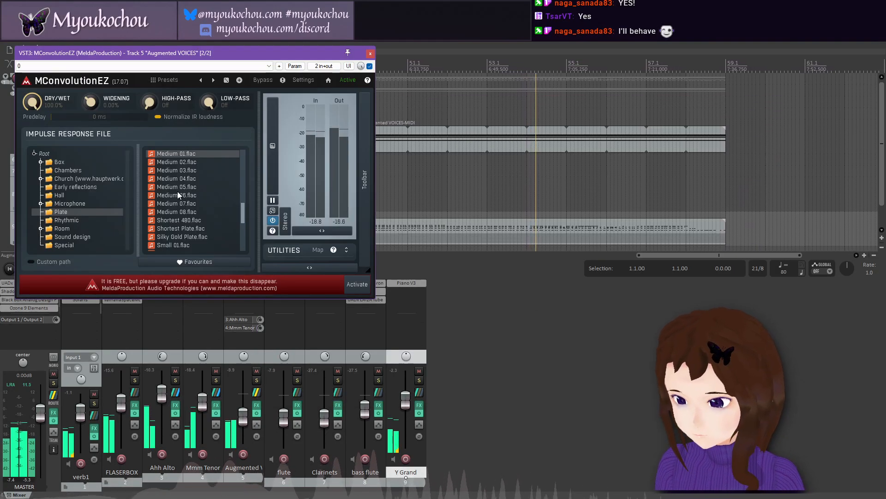
# Step: Browse the impulse response categories for Augmented VOICES and load Light.flac from the Sound design folder
pyautogui.click(85, 193)
pyautogui.click(88, 178)
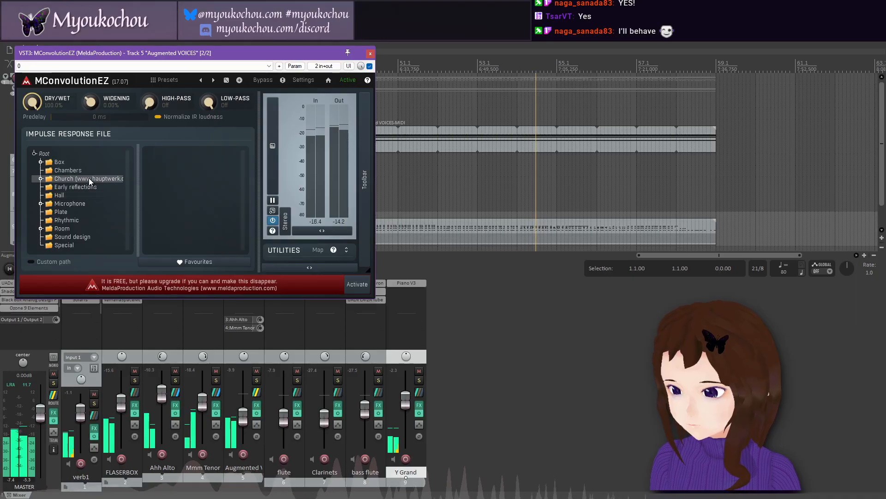
pyautogui.click(68, 227)
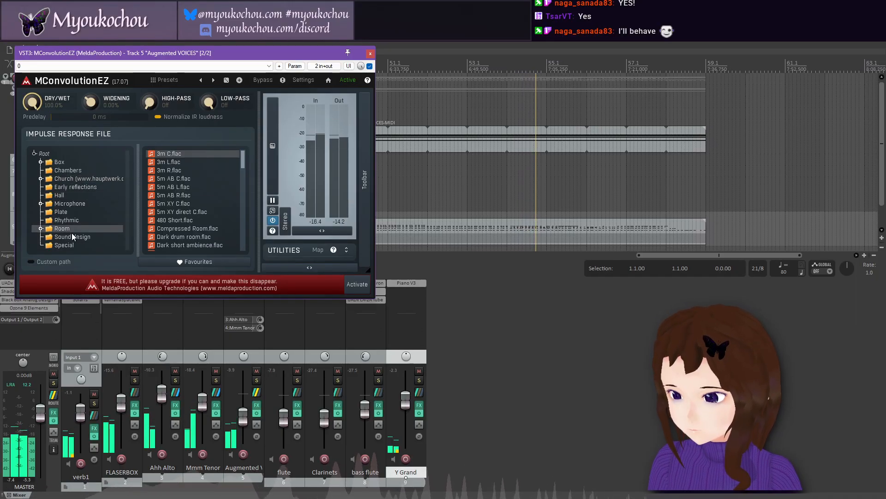
pyautogui.click(70, 237)
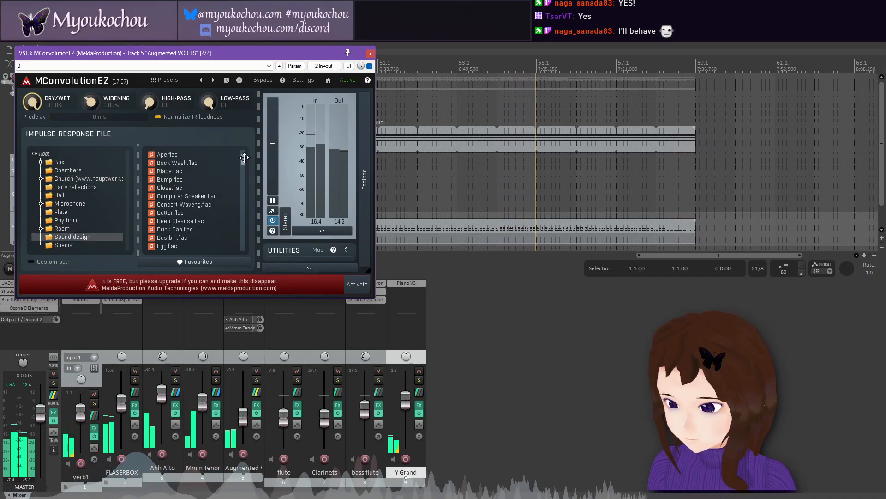
pyautogui.moveTo(243, 157); pyautogui.dragTo(246, 226)
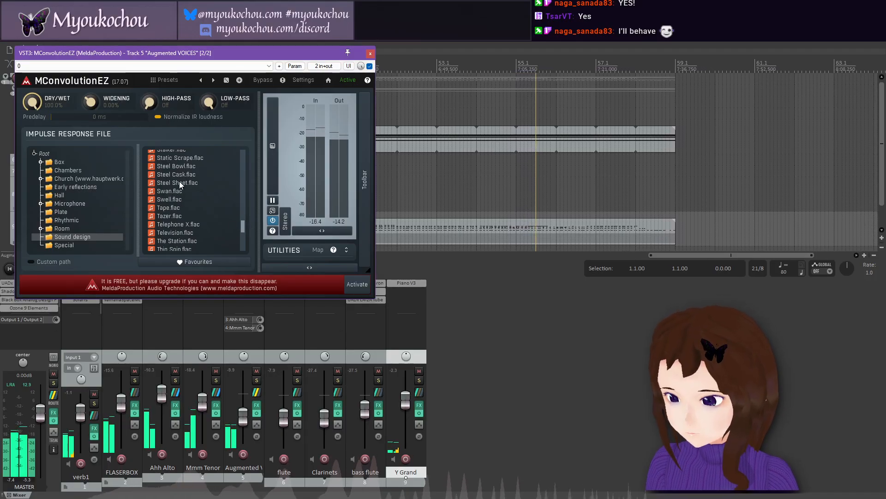
pyautogui.moveTo(242, 226); pyautogui.dragTo(240, 192)
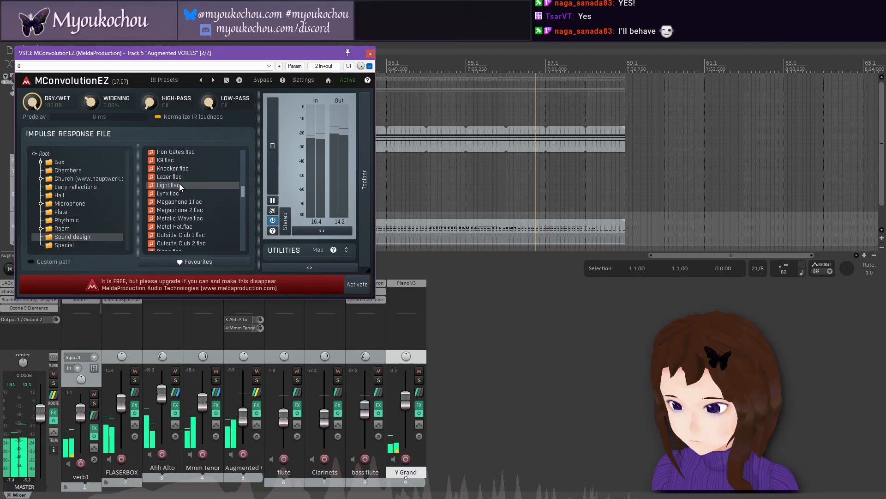
pyautogui.click(179, 184)
pyautogui.click(370, 55)
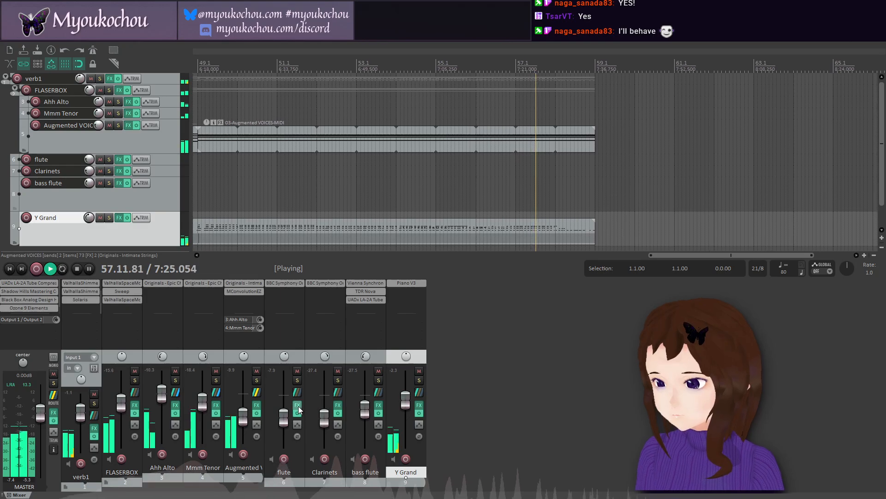
# Step: Add the VST3 effect MConvolutionEZ (MeldaProduction) to the verb1 folder track
pyautogui.doubleClick(123, 309)
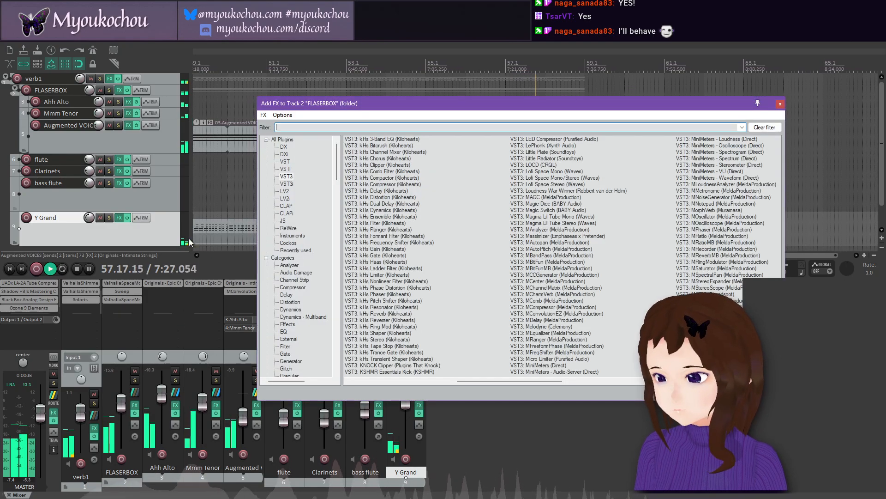
pyautogui.press('Escape')
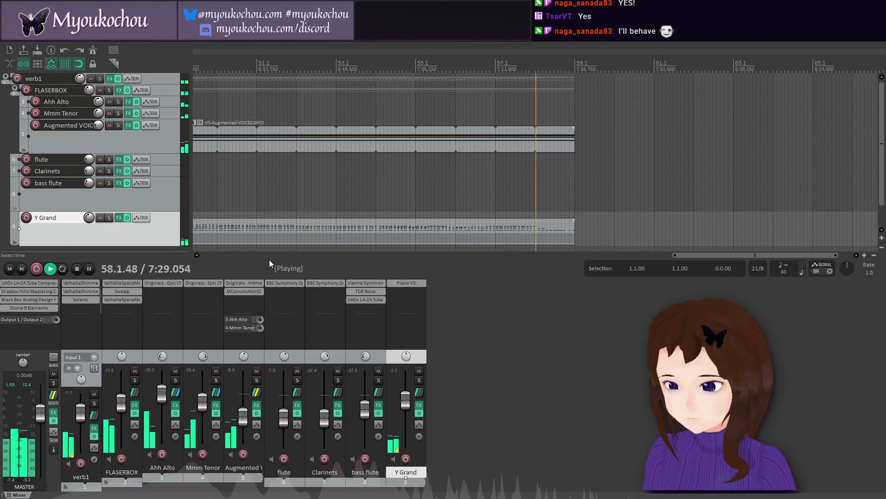
pyautogui.doubleClick(74, 305)
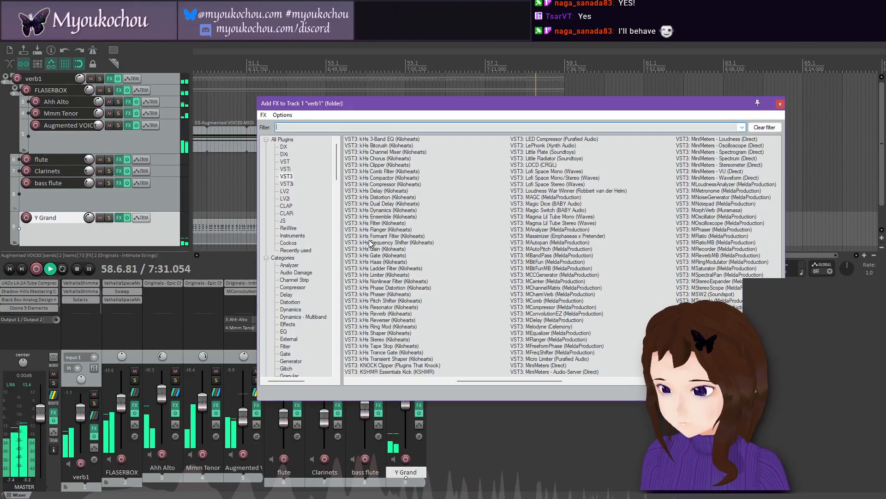
pyautogui.doubleClick(554, 314)
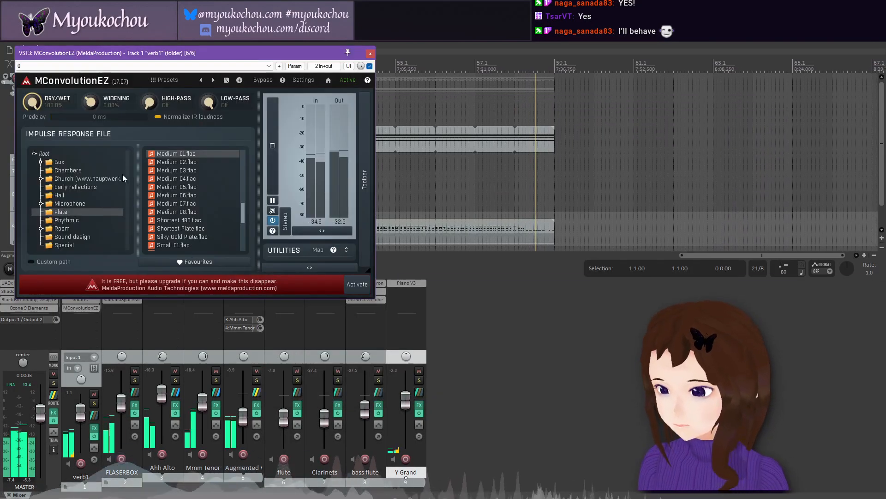
# Step: Load the church impulse response omni3-C.flac from the 4000ms FrB40_3 folder in verb1's MConvolutionEZ
pyautogui.click(75, 185)
pyautogui.doubleClick(57, 179)
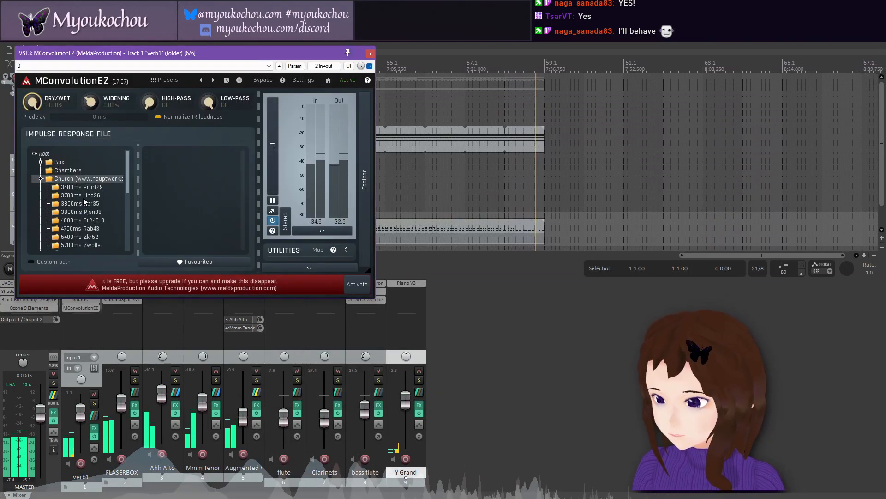
pyautogui.click(90, 221)
pyautogui.click(179, 153)
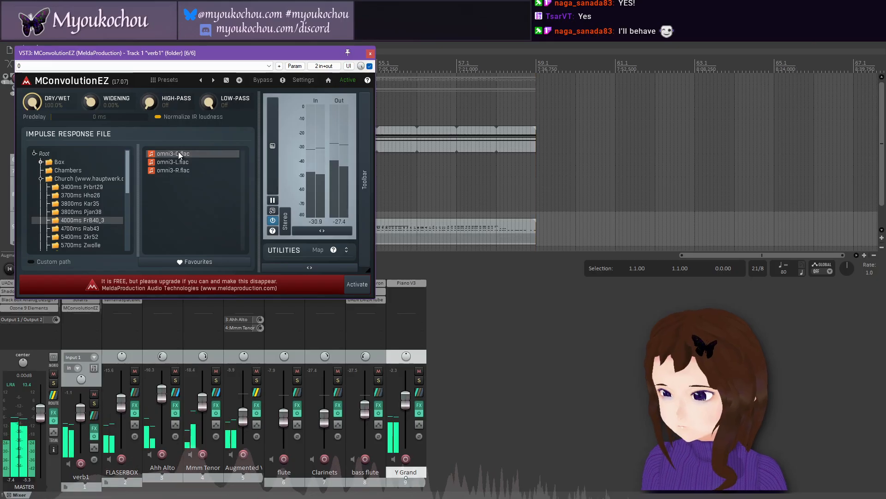
pyautogui.click(370, 54)
# Step: Play from bar 55 and set verb1's MConvolutionEZ to about 33.6% dry/wet with a high-pass of about 20.6 Hz
pyautogui.press('Up')
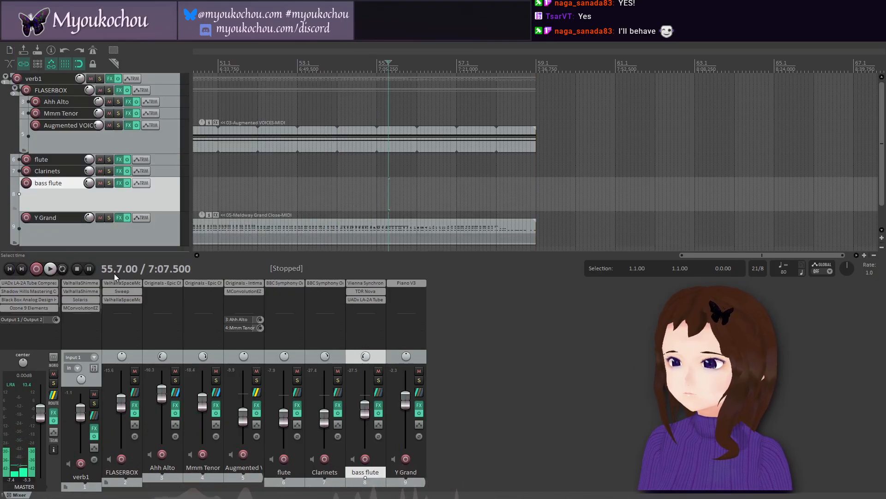
pyautogui.click(53, 270)
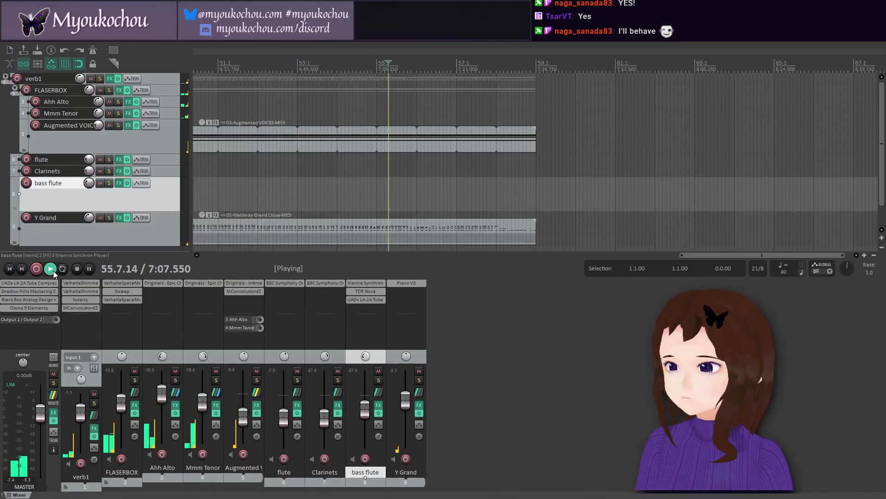
pyautogui.click(86, 308)
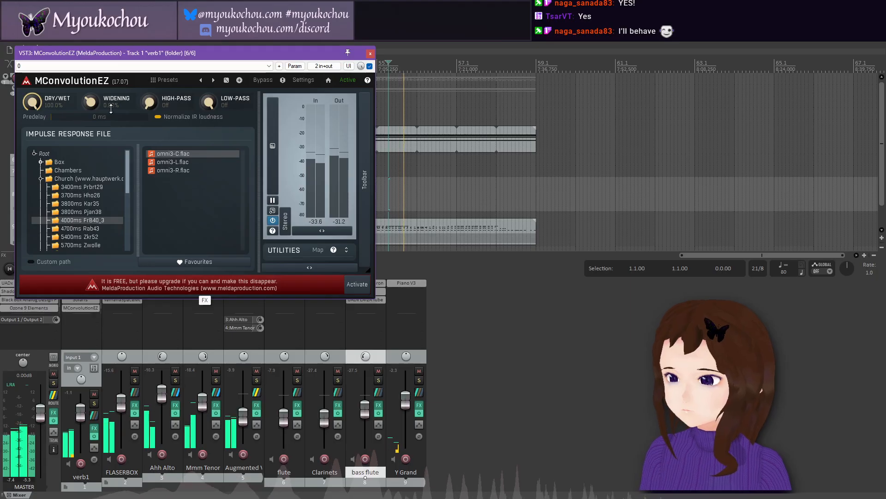
pyautogui.moveTo(32, 103); pyautogui.dragTo(32, 109)
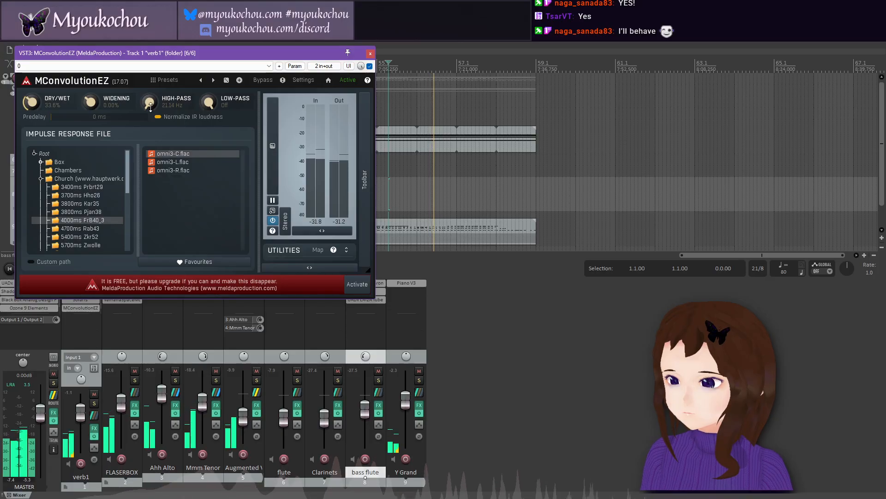
pyautogui.moveTo(150, 106); pyautogui.dragTo(151, 108)
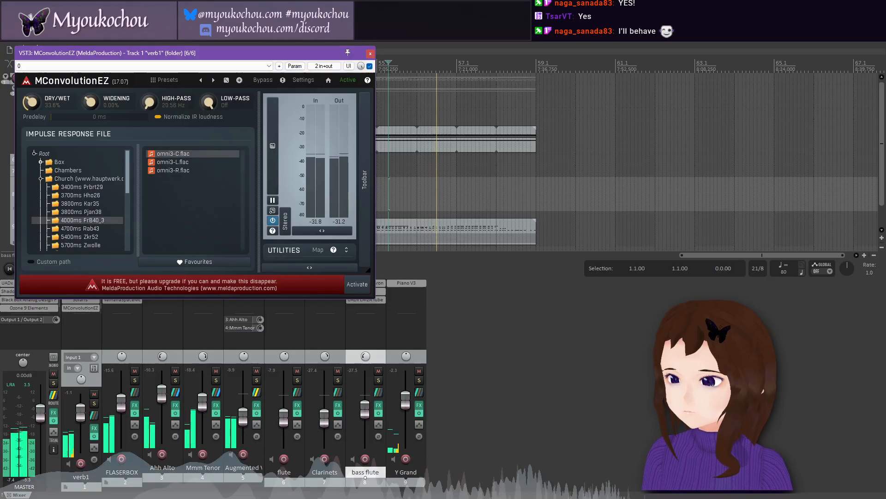
pyautogui.click(370, 54)
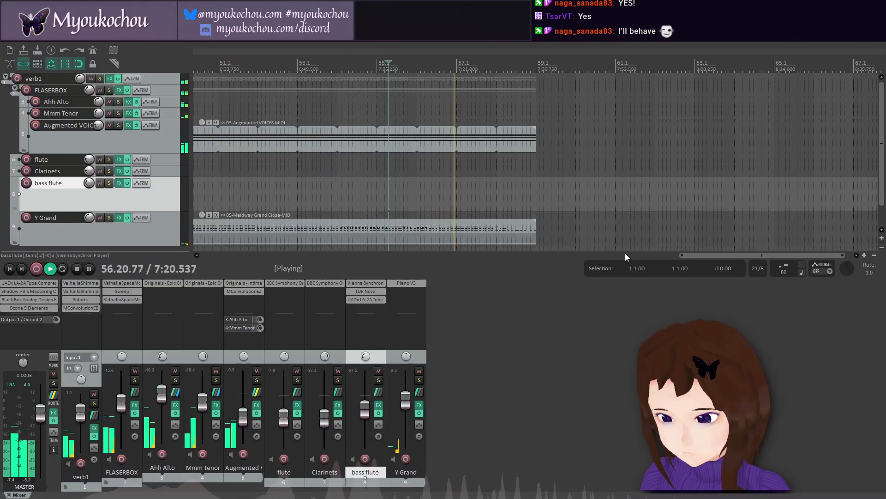
# Step: Play the project from the start, raise the dry/wet mix of verb1's MConvolutionEZ, and stop playback
pyautogui.moveTo(692, 254); pyautogui.dragTo(213, 277)
pyautogui.click(195, 164)
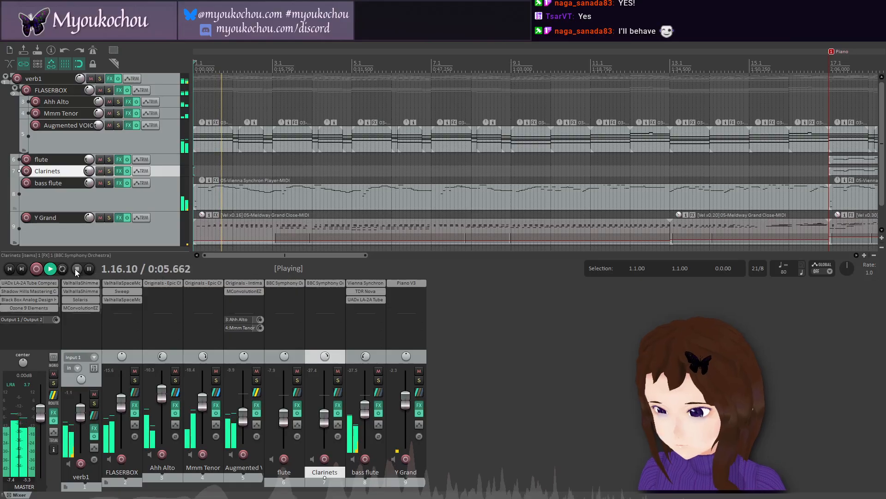
pyautogui.click(80, 308)
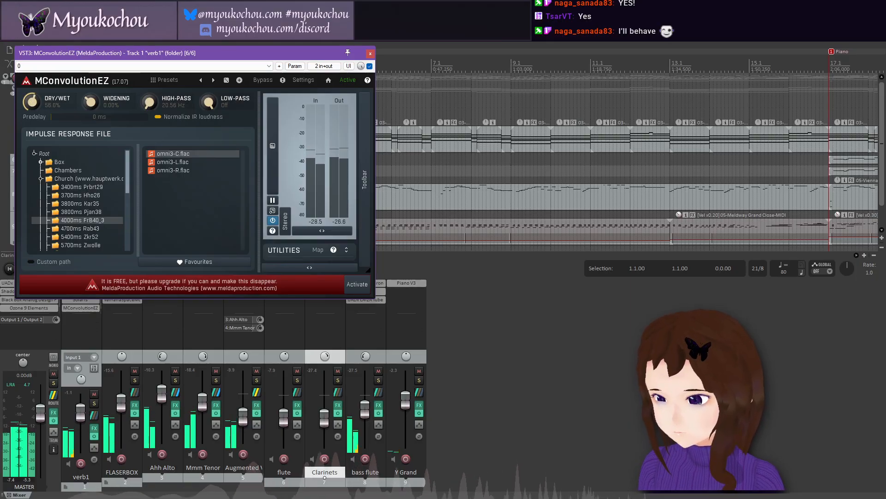
pyautogui.click(371, 55)
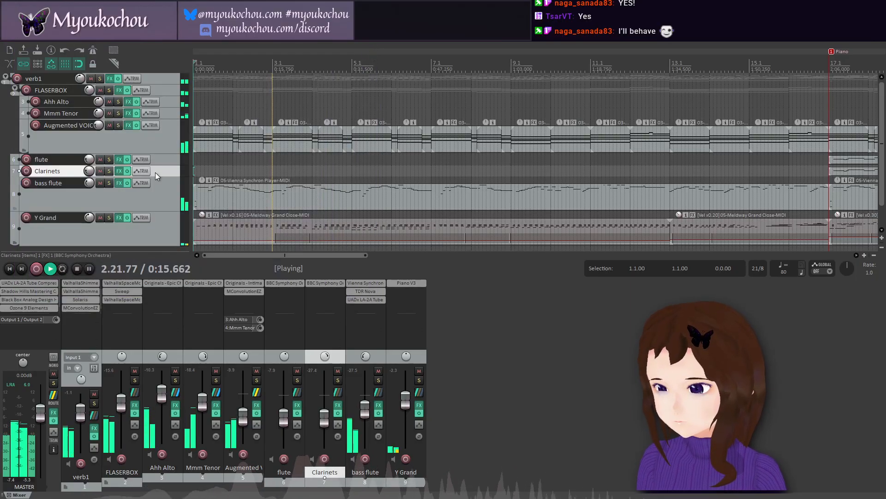
pyautogui.click(78, 271)
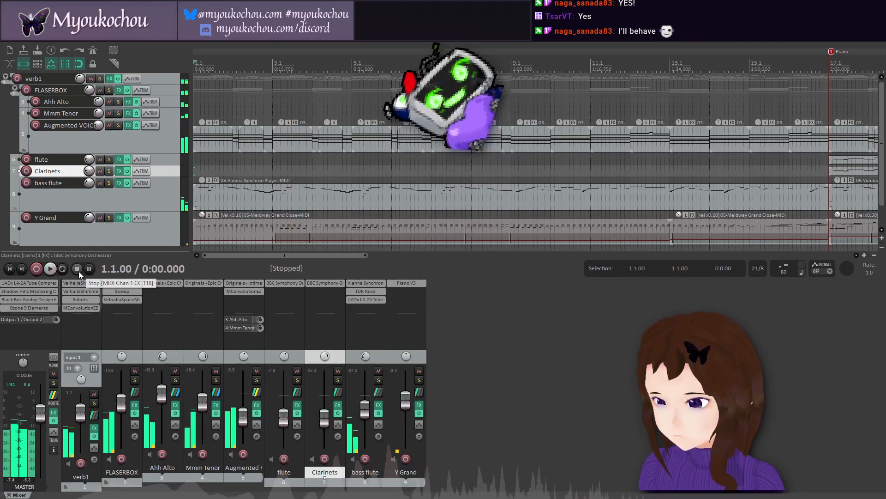
pyautogui.click(2, 40)
pyautogui.click(50, 79)
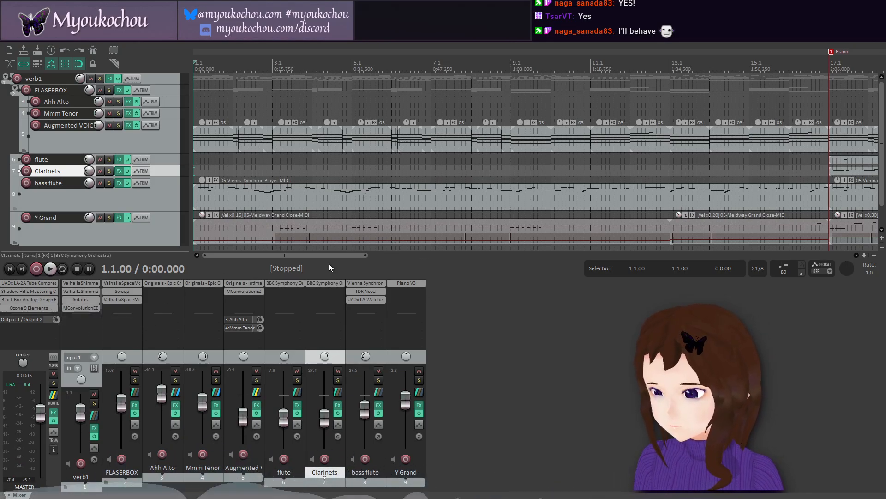
# Step: Shorten the last Augmented VOICES item, starting at bar 49, to end at bar 50, and check its notes in the MIDI editor
pyautogui.moveTo(335, 256); pyautogui.dragTo(748, 238)
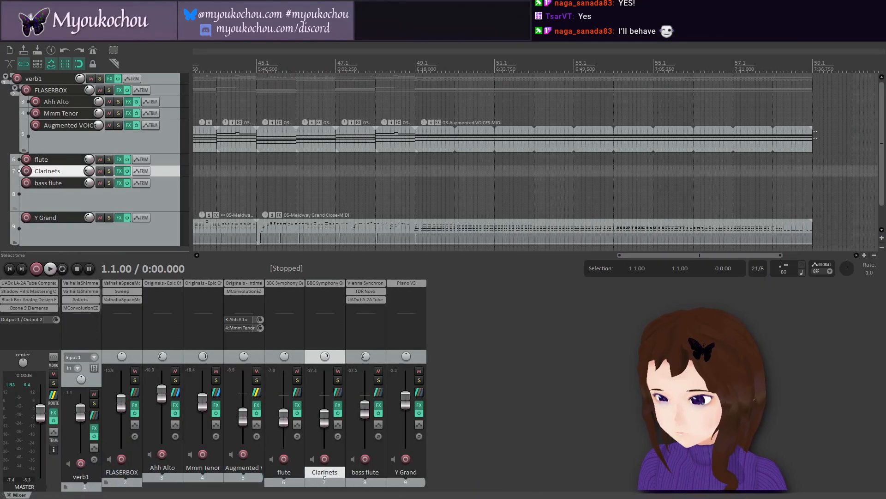
pyautogui.moveTo(812, 136); pyautogui.dragTo(441, 140)
pyautogui.click(435, 129)
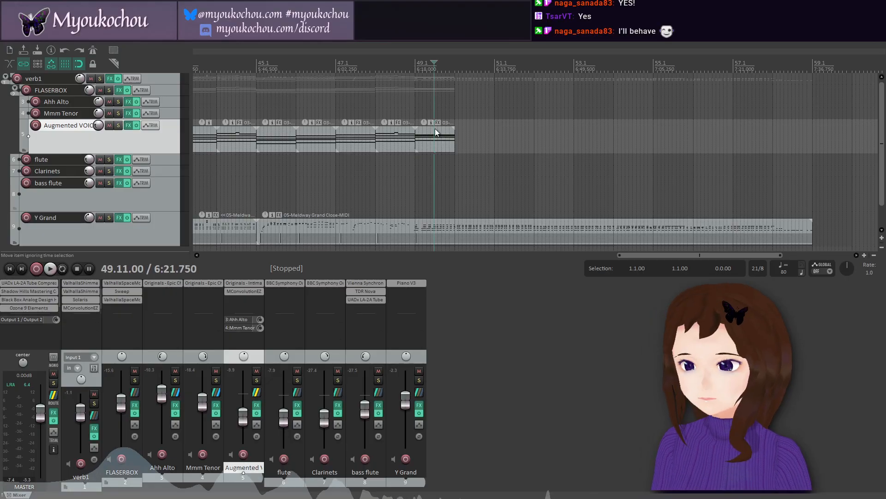
pyautogui.doubleClick(440, 141)
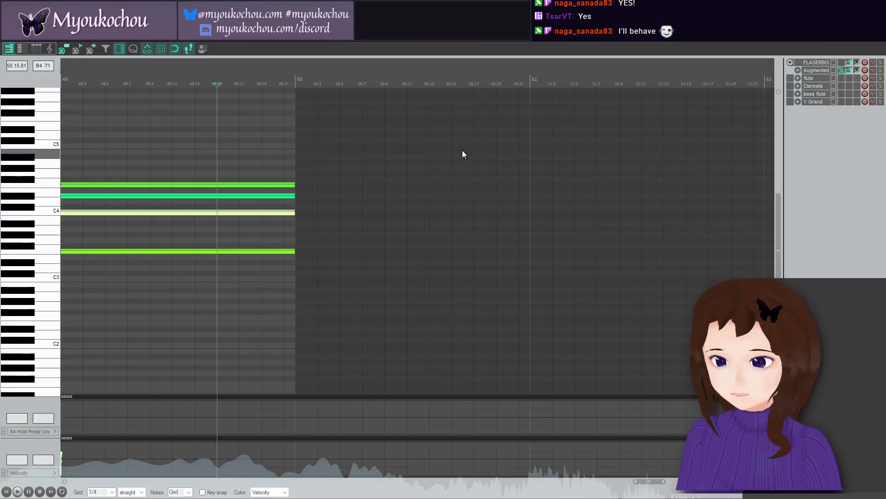
pyautogui.click(875, 28)
# Step: Time-stretch the Augmented VOICES item at bar 49 so it ends at bar 59, and play from bar 49
pyautogui.click(473, 142)
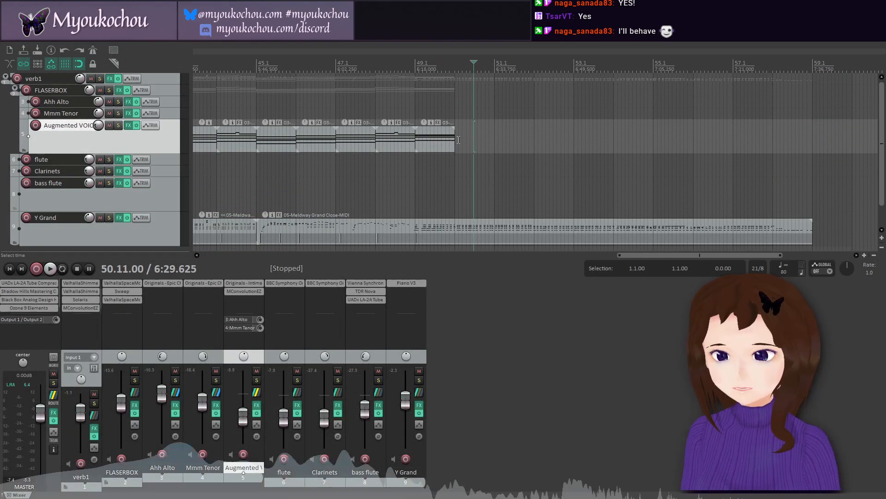
pyautogui.moveTo(455, 140); pyautogui.dragTo(813, 148)
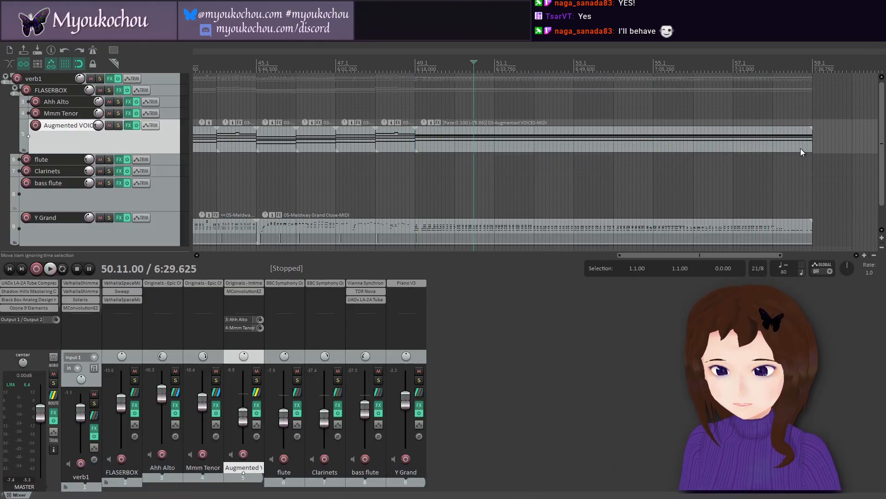
pyautogui.click(418, 102)
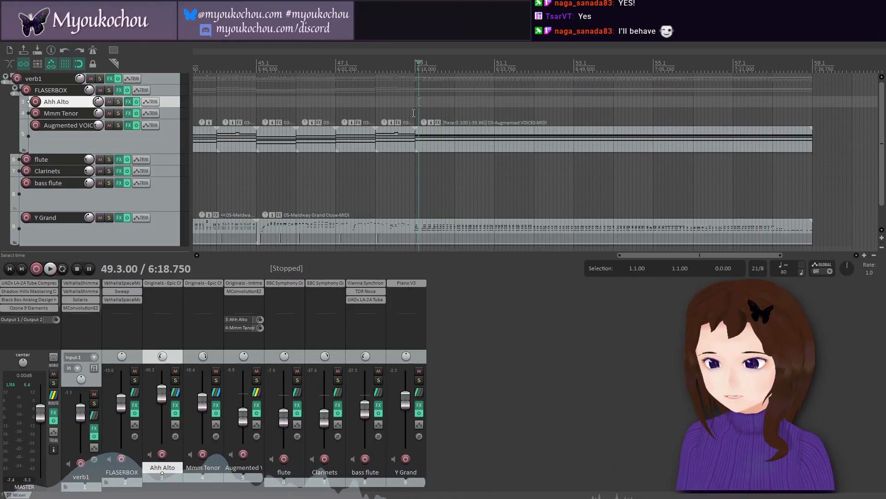
pyautogui.click(414, 113)
pyautogui.click(49, 269)
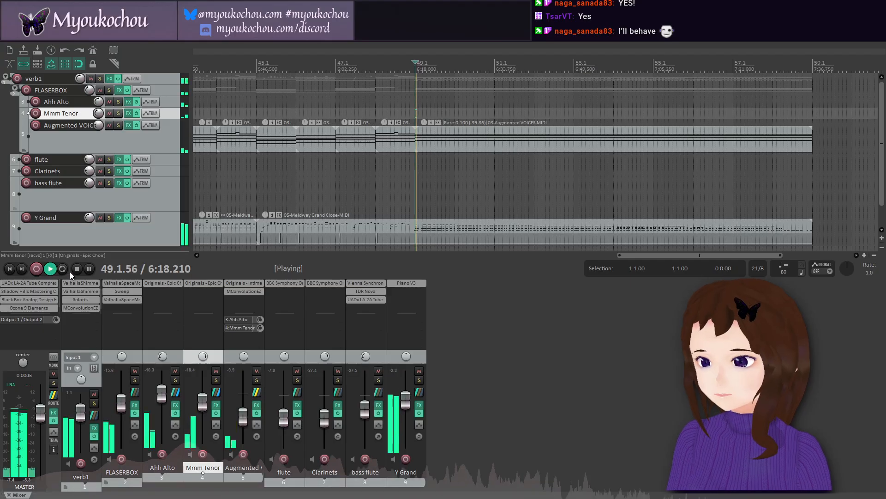
pyautogui.scroll(5, 470, 191)
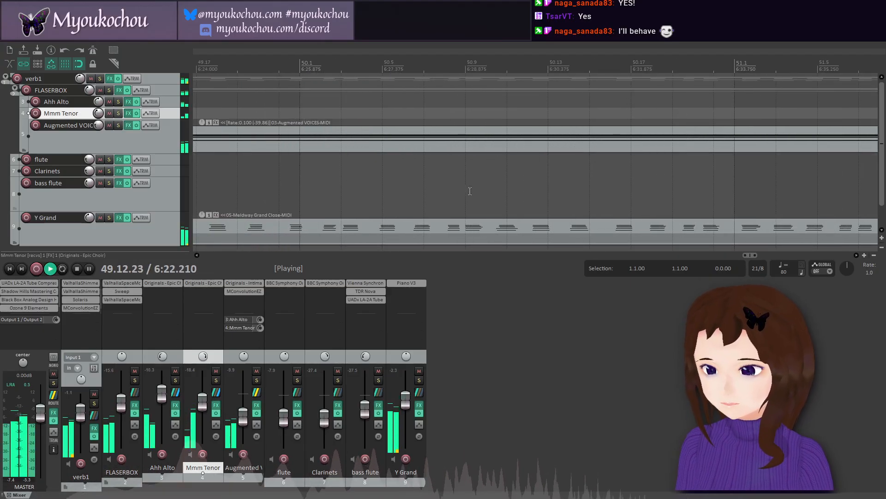
pyautogui.scroll(-3, 470, 191)
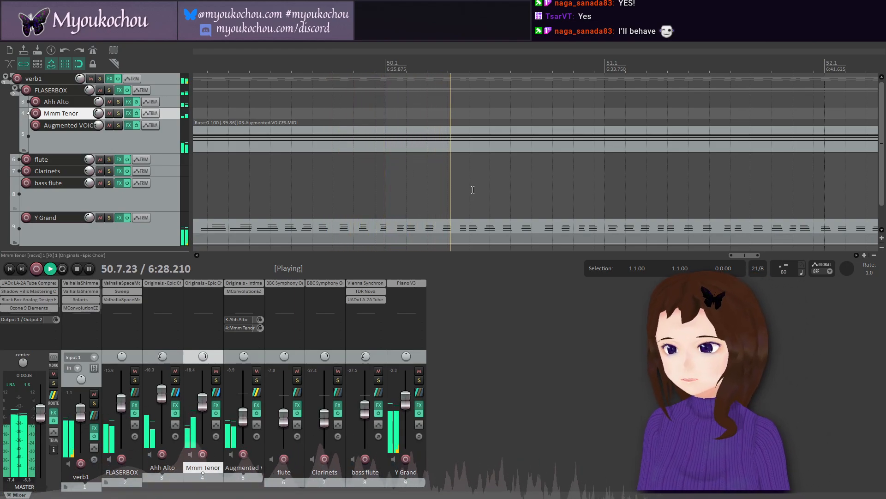
pyautogui.scroll(-1, 456, 194)
pyautogui.scroll(-3, 424, 192)
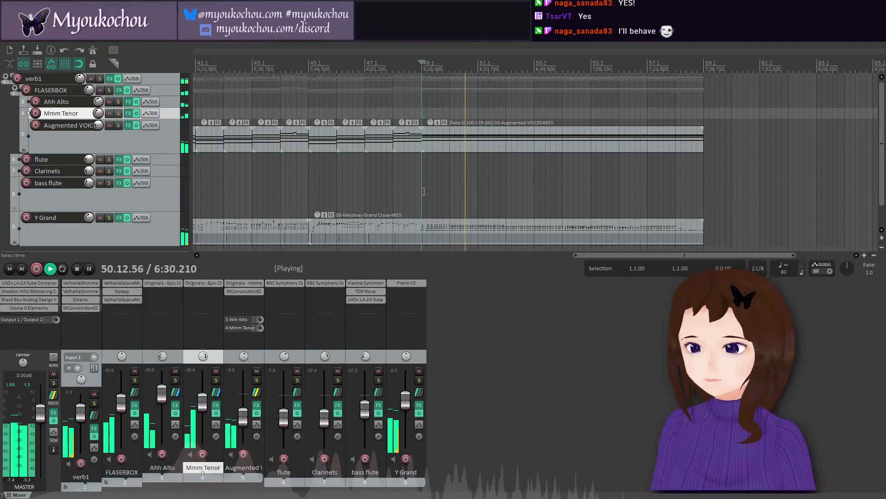
pyautogui.moveTo(654, 255); pyautogui.dragTo(221, 226)
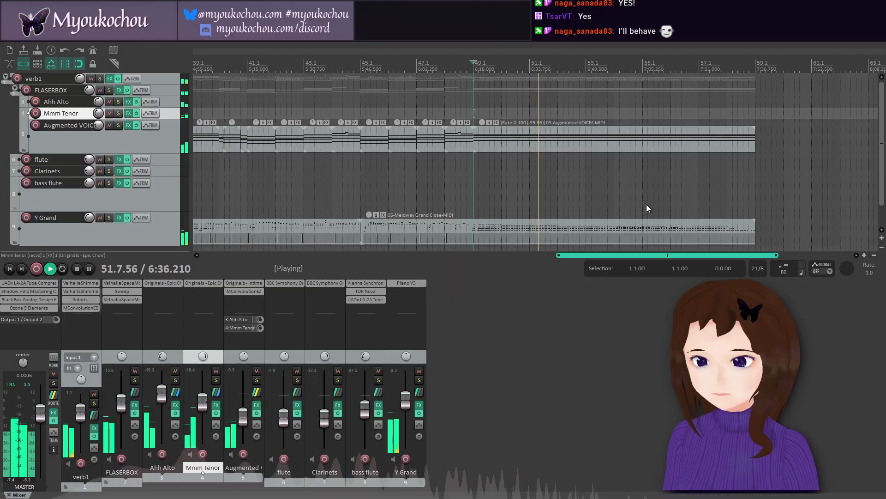
pyautogui.moveTo(646, 204); pyautogui.dragTo(650, 202)
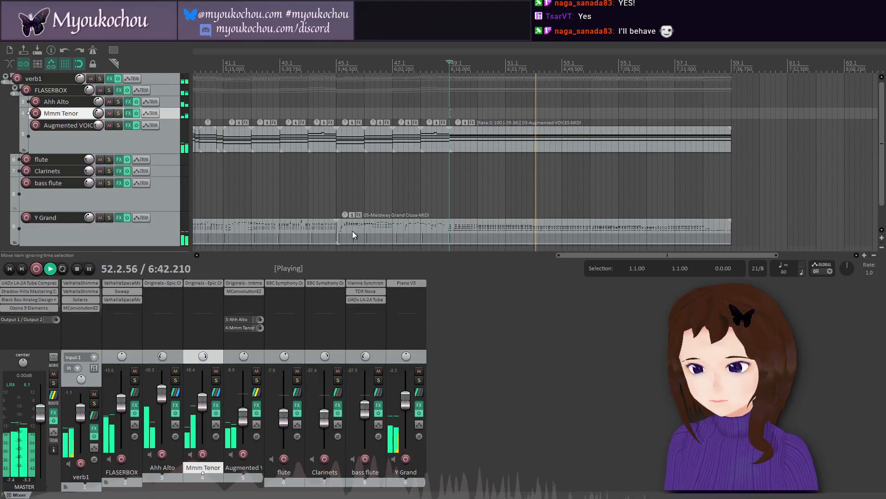
# Step: Try short fade-outs on the final Augmented VOICES and Y Grand items ending at bar 59, then remove them after listening
pyautogui.moveTo(725, 130); pyautogui.dragTo(708, 129)
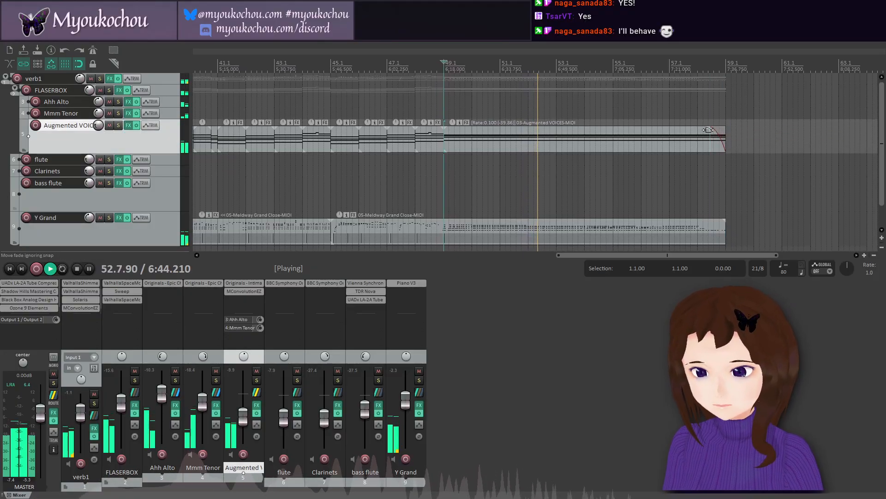
pyautogui.moveTo(723, 225); pyautogui.dragTo(709, 226)
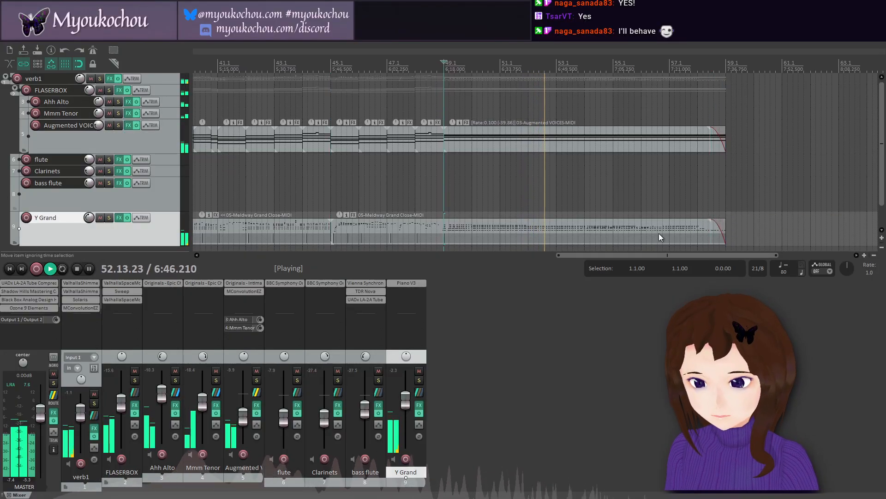
pyautogui.click(698, 190)
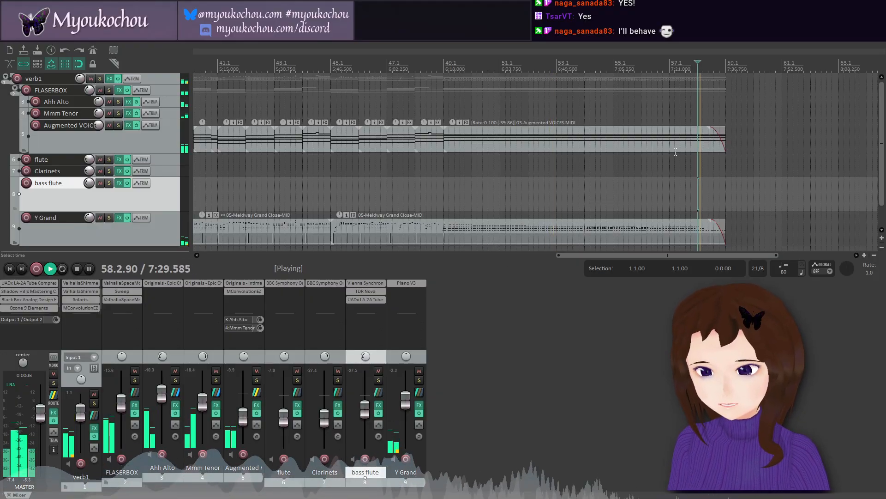
pyautogui.click(77, 269)
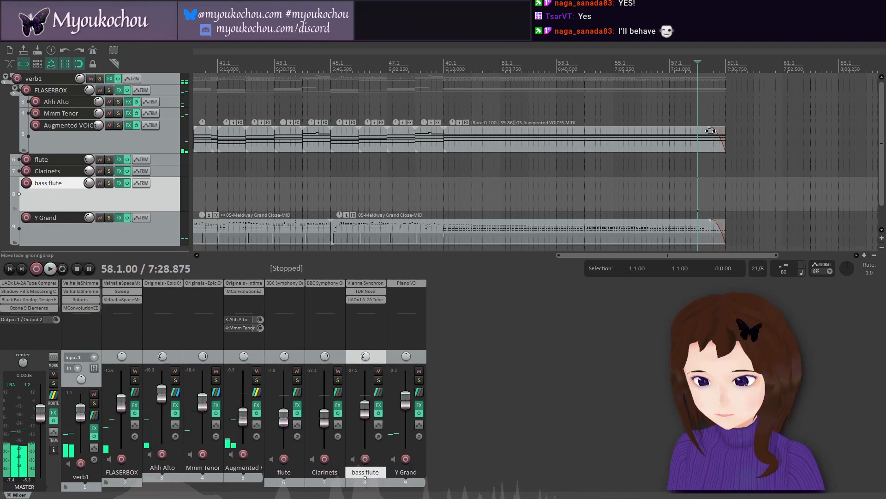
pyautogui.moveTo(711, 131); pyautogui.dragTo(726, 162)
pyautogui.moveTo(713, 224); pyautogui.dragTo(773, 217)
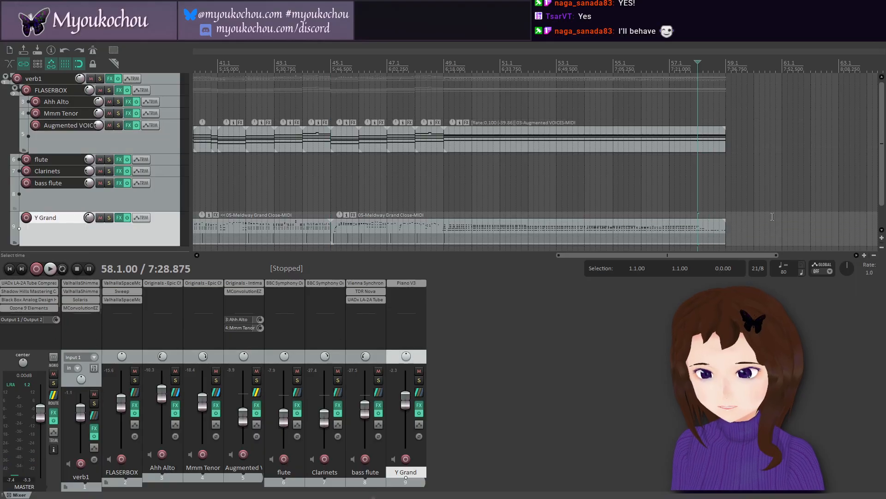
# Step: Save the project with the reworked ending
pyautogui.click(7, 38)
pyautogui.click(103, 78)
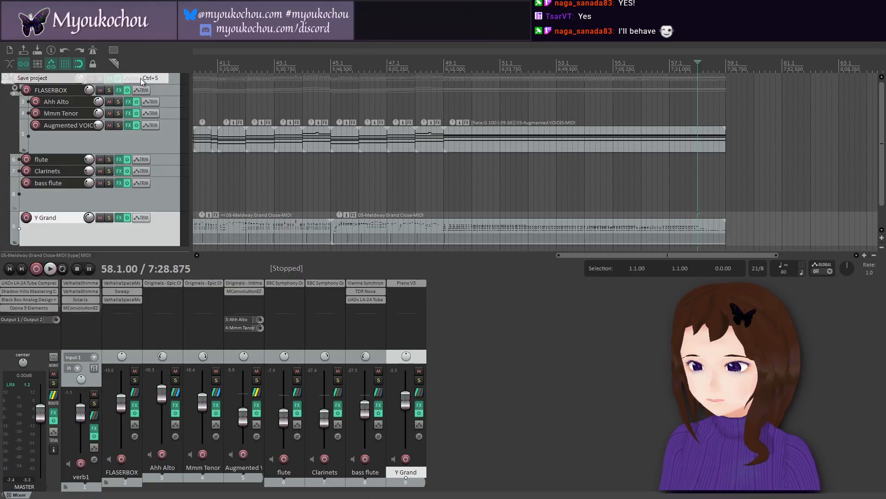
pyautogui.moveTo(577, 255); pyautogui.dragTo(192, 273)
pyautogui.click(2, 41)
pyautogui.click(4, 40)
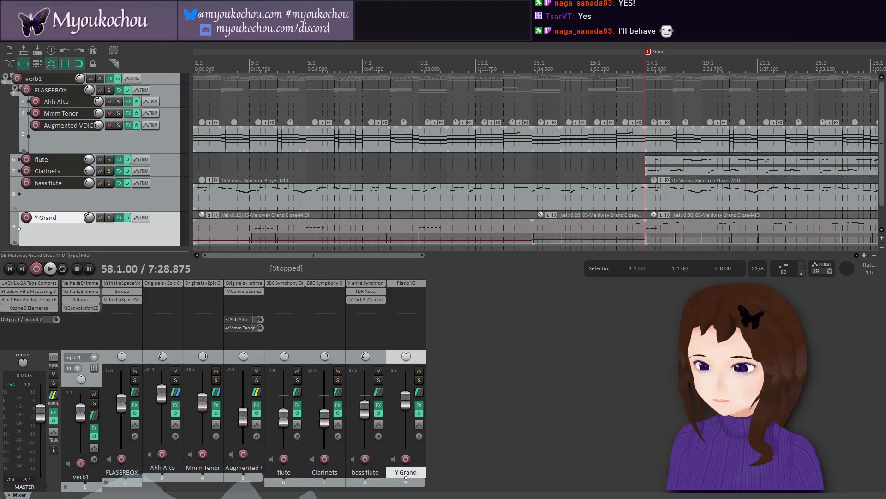
# Step: Set the render file name to the artist's full name followed by " - The Price of Magic"
pyautogui.click(9, 40)
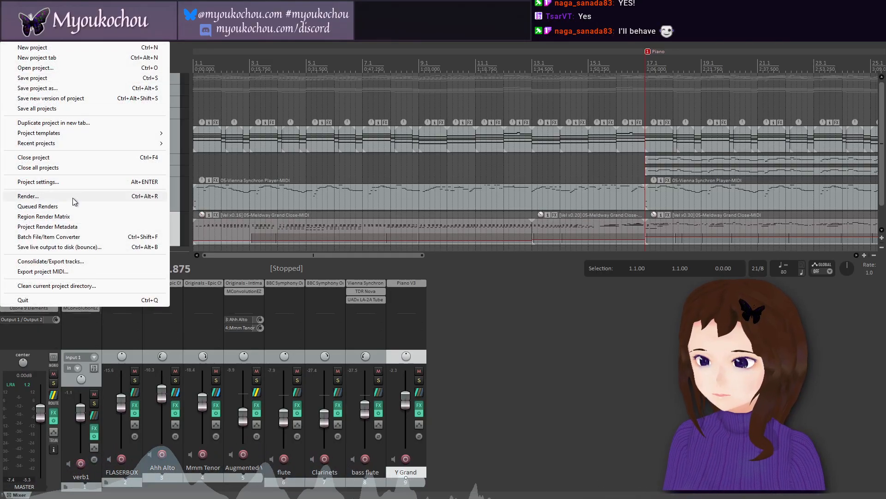
pyautogui.click(69, 196)
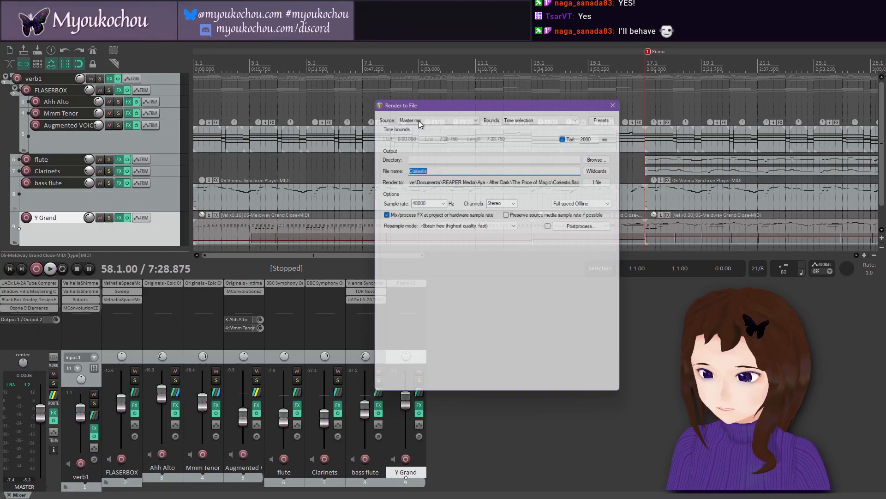
pyautogui.doubleClick(466, 168)
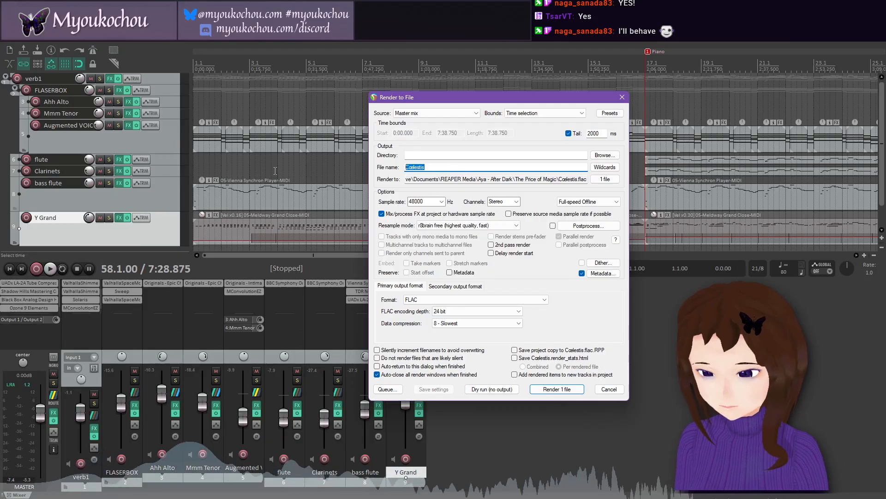
pyautogui.write('The Pric')
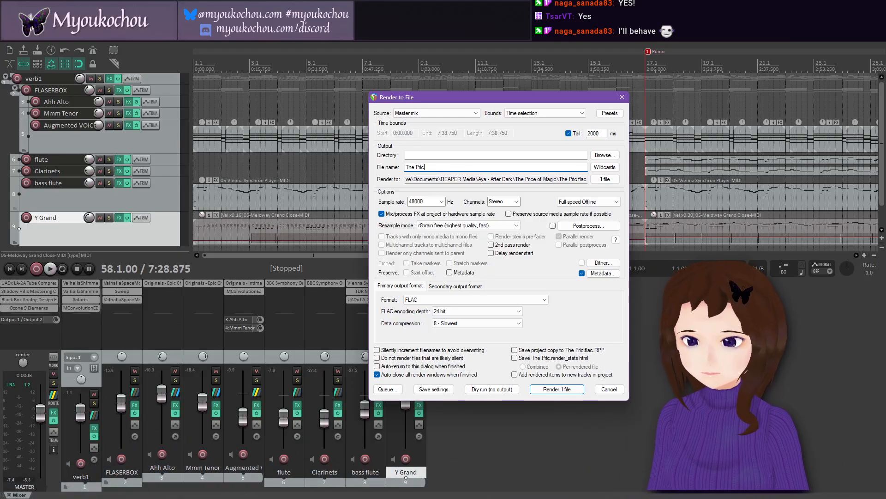
pyautogui.write('e of Magic - ')
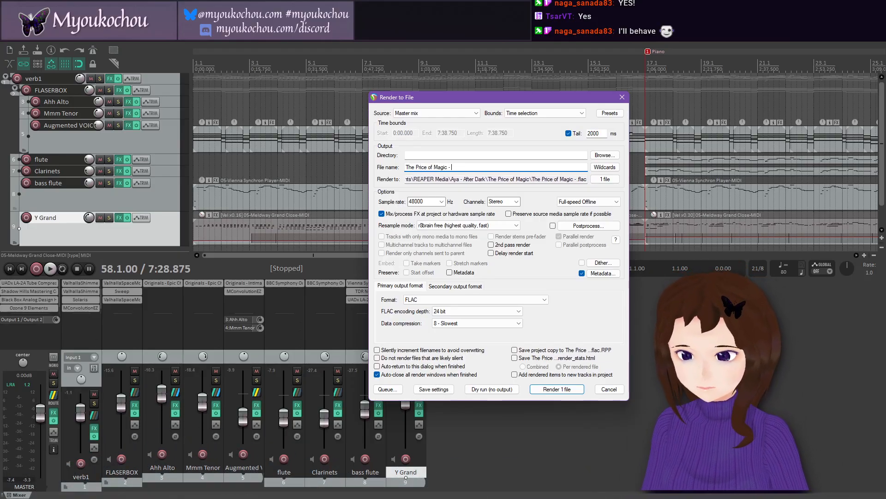
pyautogui.write('a')
pyautogui.press('BackSpace')
pyautogui.press('BackSpace')
pyautogui.press('BackSpace')
pyautogui.press('BackSpace')
pyautogui.press('Home')
pyautogui.write('Alyssa Ro')
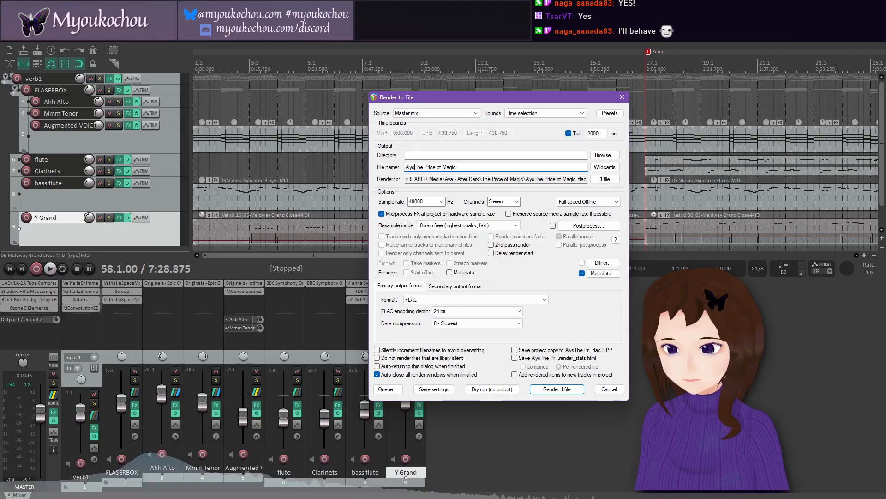
pyautogui.write('wan -')
pyautogui.press('End')
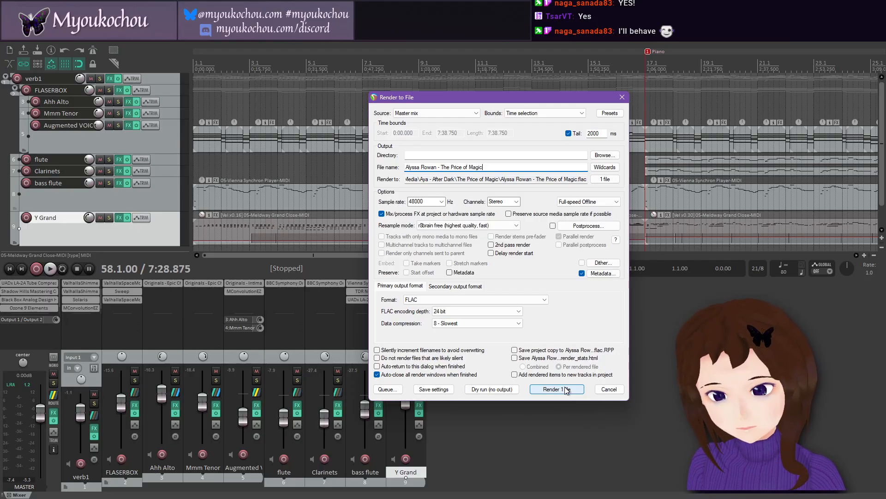
# Step: Save the render settings and render the master mix to a FLAC file, saving the project when done
pyautogui.click(436, 390)
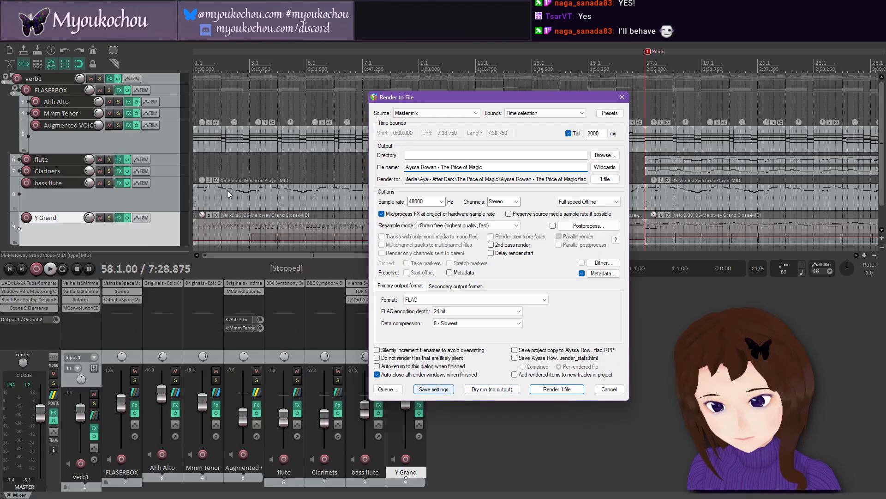
pyautogui.click(8, 37)
pyautogui.press('Escape')
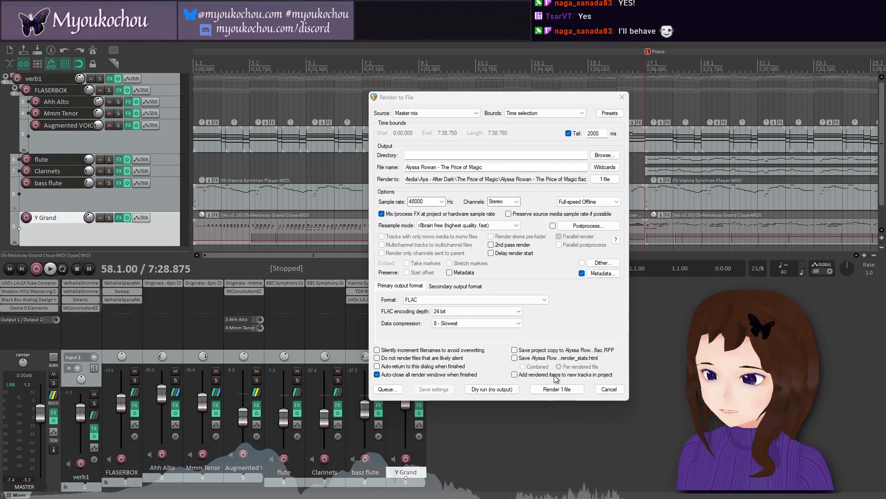
pyautogui.click(557, 389)
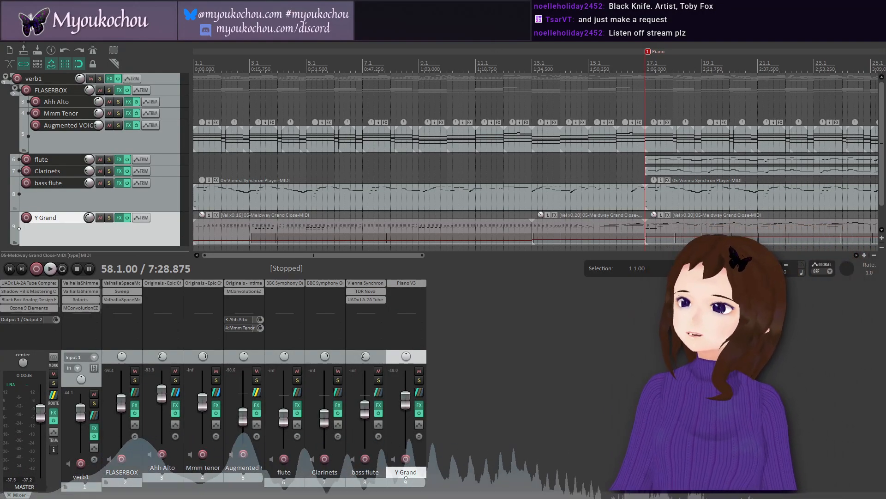
pyautogui.click(8, 41)
pyautogui.click(53, 81)
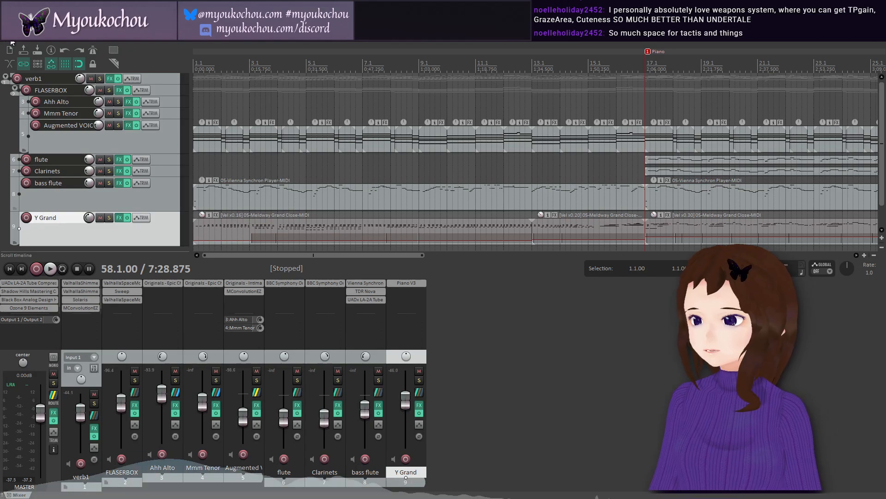
# Step: Record-arm the Y Grand track and lower the dry/wet mix of verb1's MConvolutionEZ to about 11.8%
pyautogui.click(406, 459)
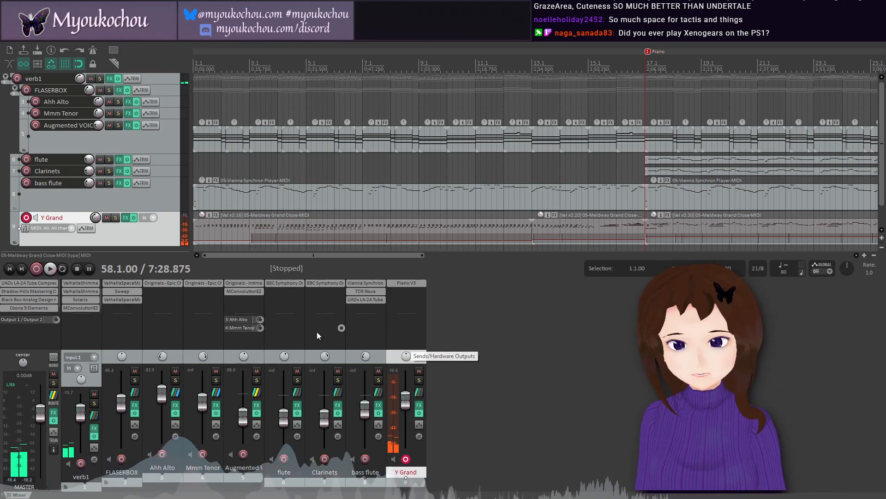
pyautogui.click(89, 307)
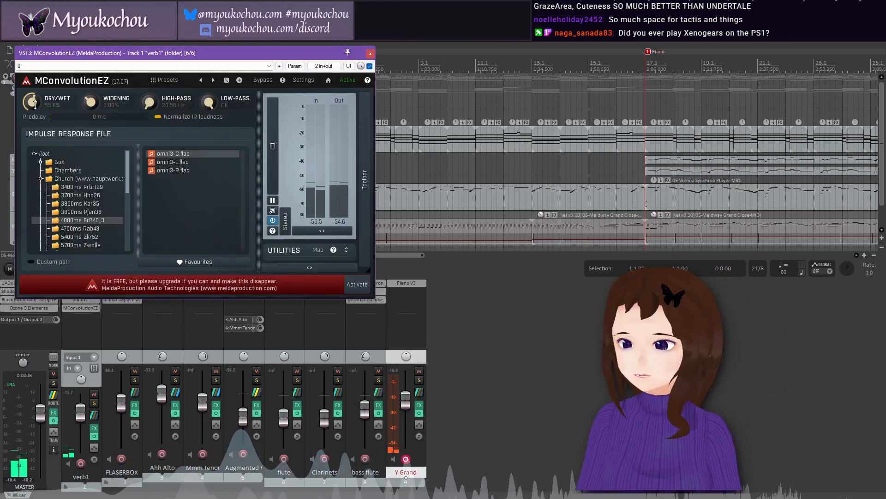
pyautogui.moveTo(32, 102); pyautogui.dragTo(32, 143)
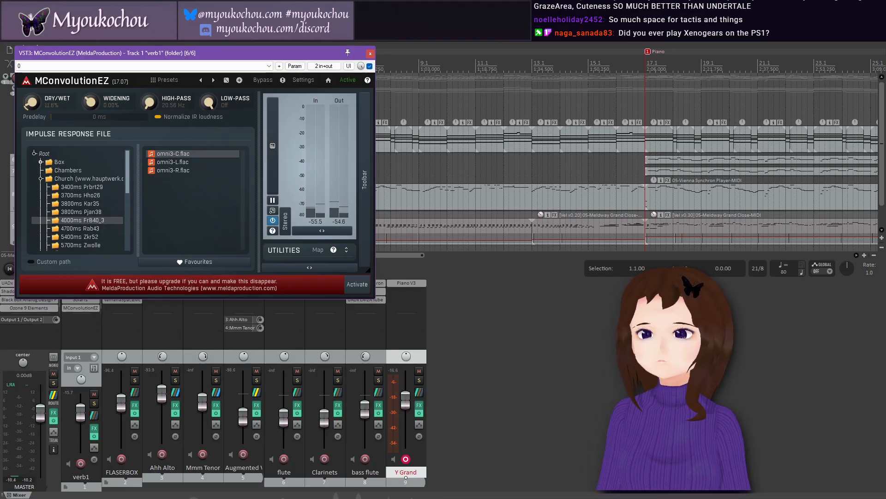
pyautogui.click(370, 53)
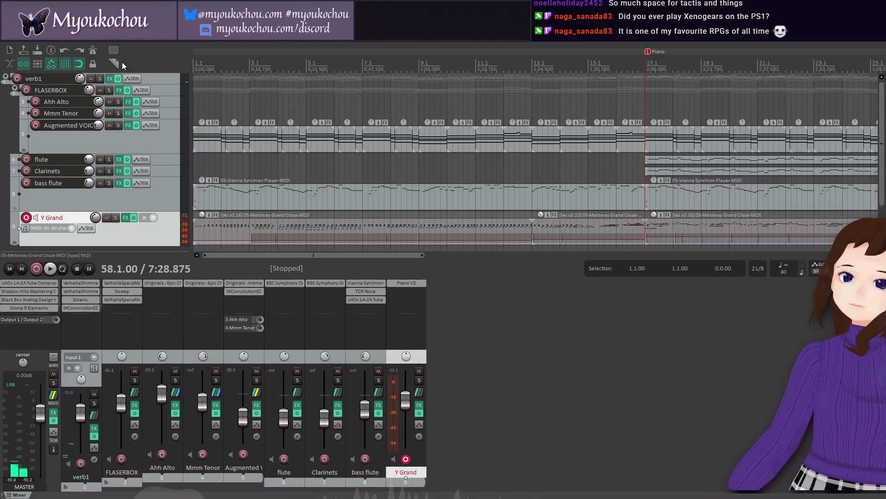
# Step: Disarm recording on the Y Grand track and save the project
pyautogui.click(26, 217)
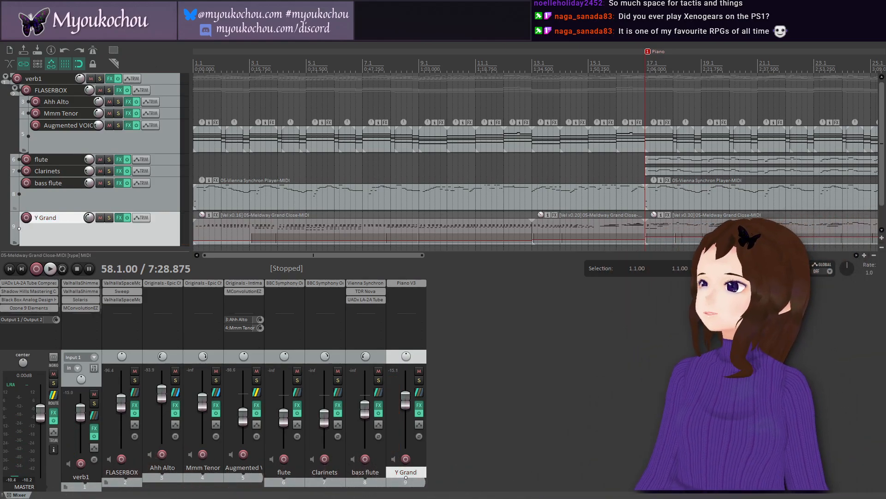
pyautogui.click(8, 37)
pyautogui.click(74, 79)
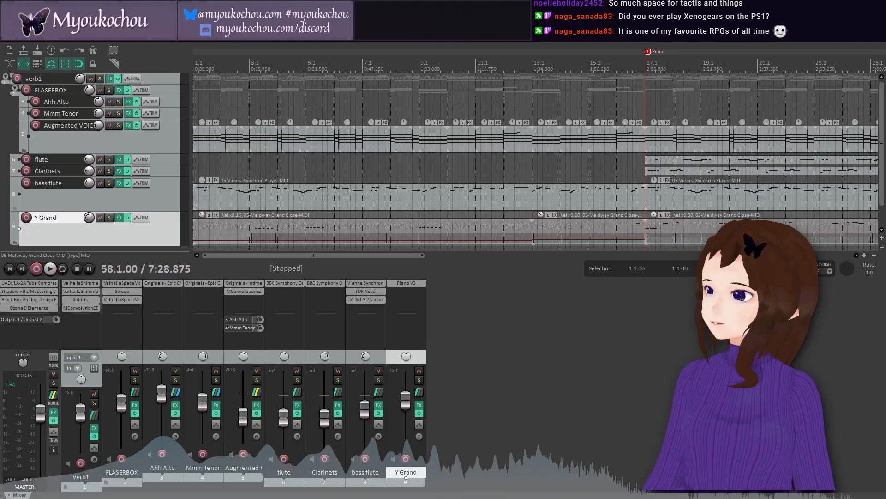
# Step: Render the master mix again with the same settings, overwriting the existing file
pyautogui.click(8, 39)
pyautogui.click(69, 195)
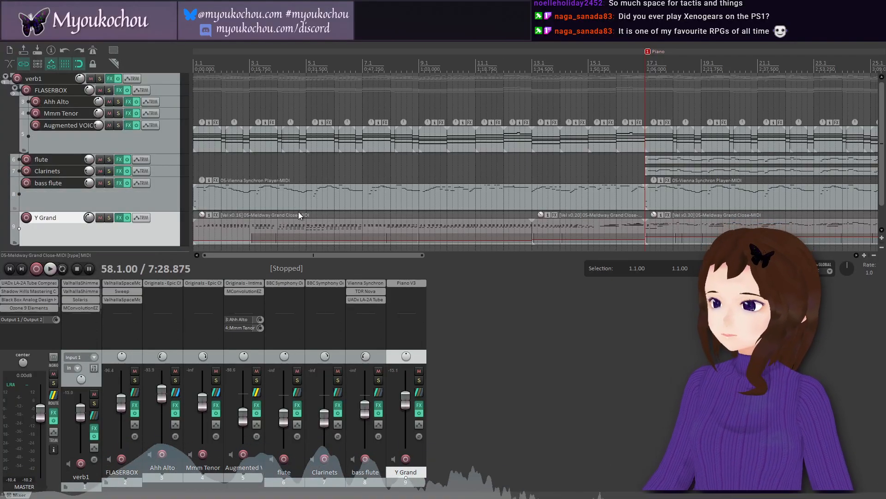
pyautogui.click(563, 392)
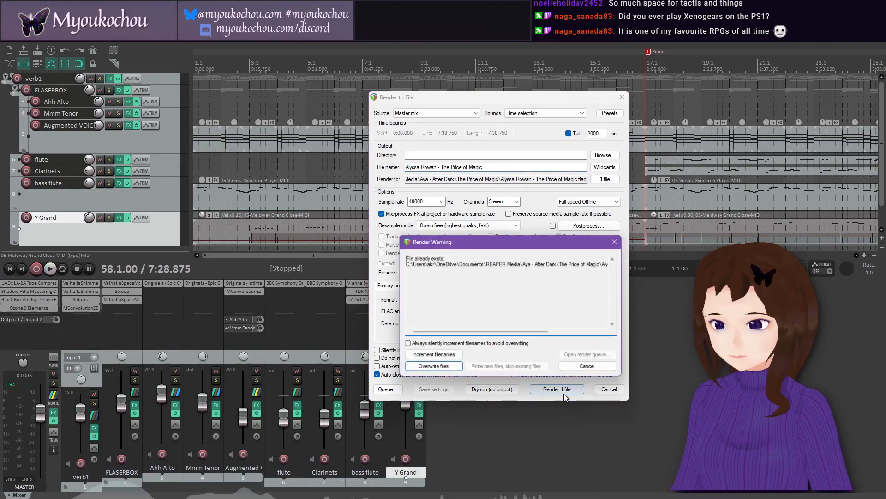
pyautogui.click(433, 367)
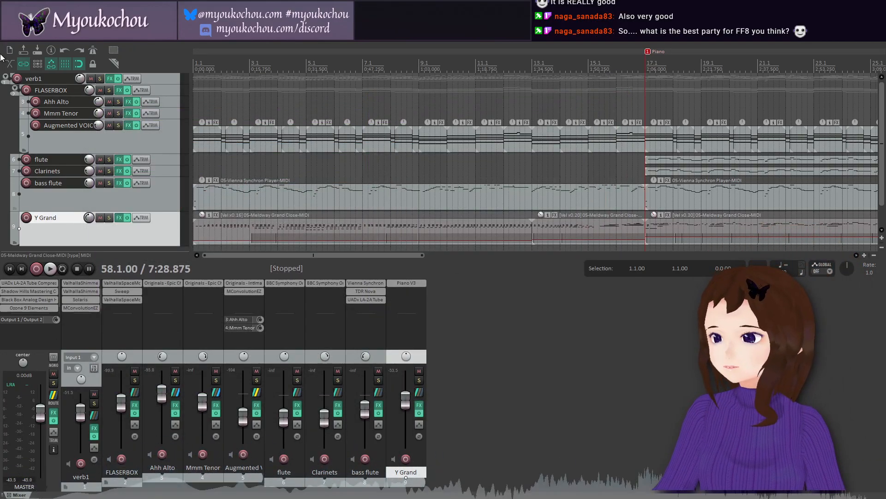
# Step: Save the project after the second render
pyautogui.click(8, 38)
pyautogui.click(51, 79)
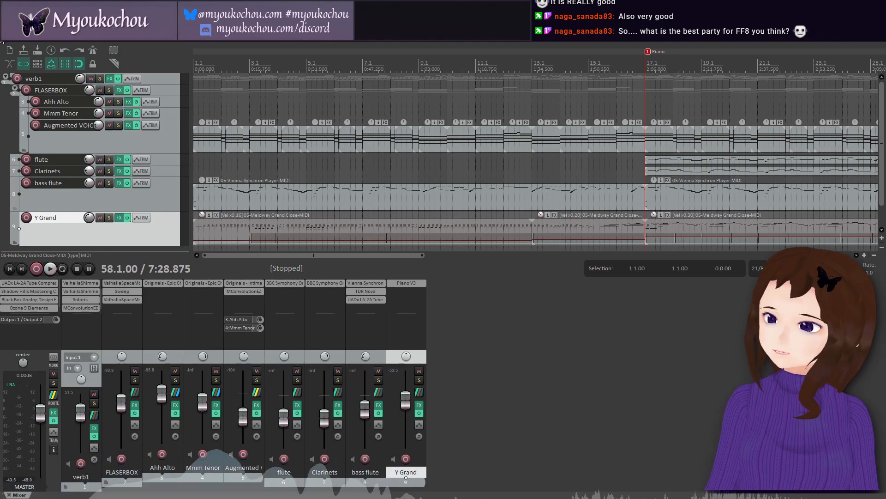
pyautogui.click(3, 37)
pyautogui.click(43, 78)
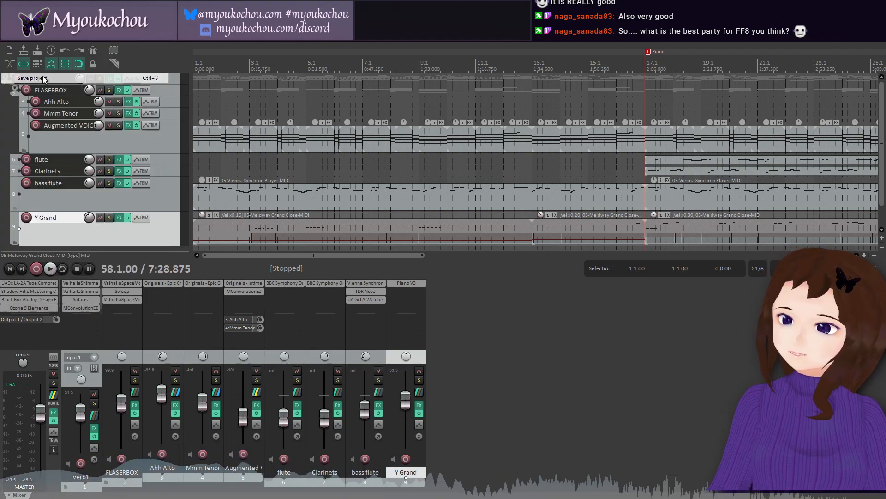
pyautogui.click(8, 37)
pyautogui.click(45, 79)
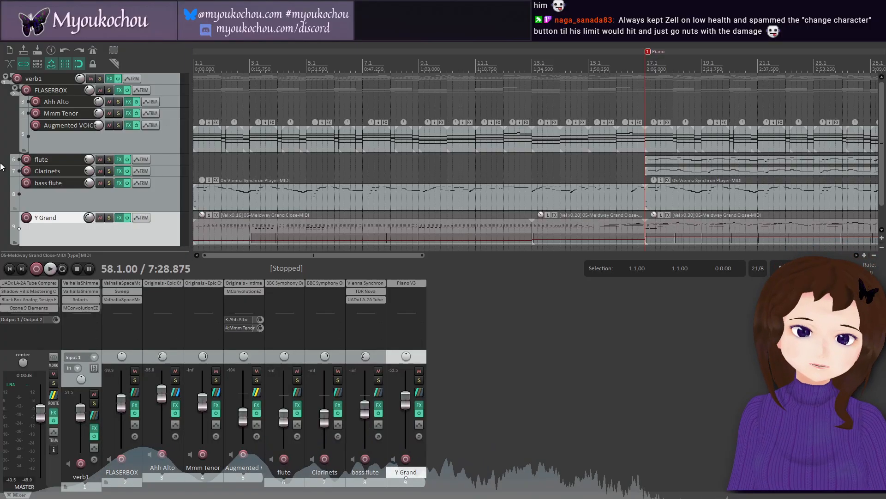
pyautogui.click(1, 41)
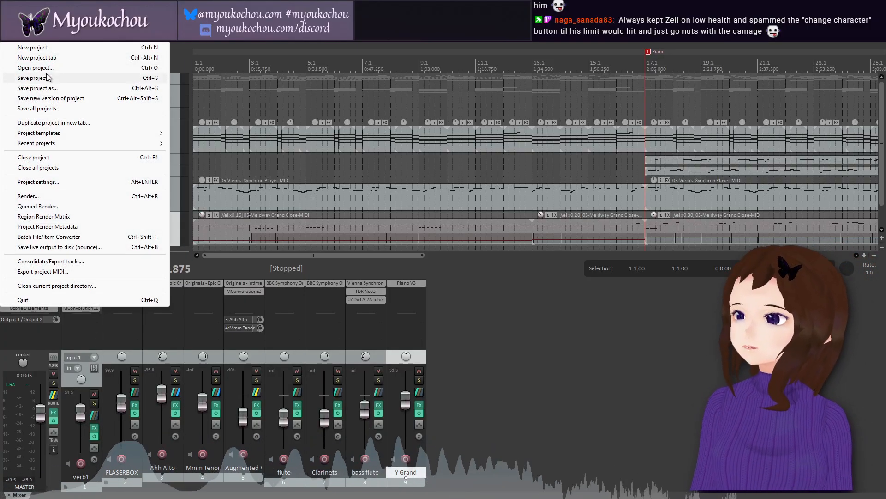
pyautogui.click(49, 80)
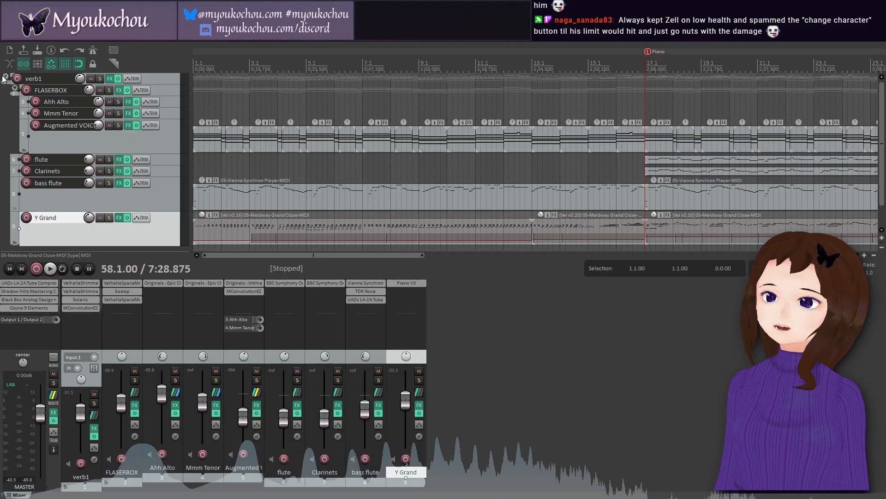
pyautogui.click(7, 37)
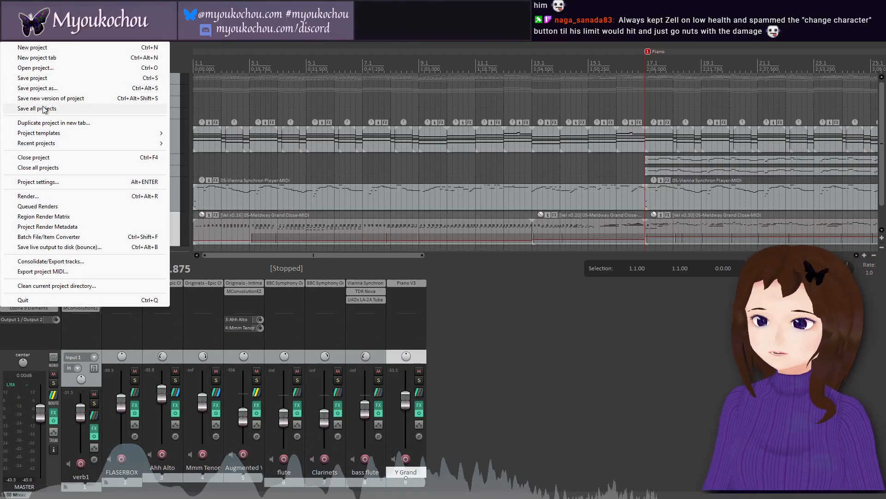
pyautogui.click(246, 271)
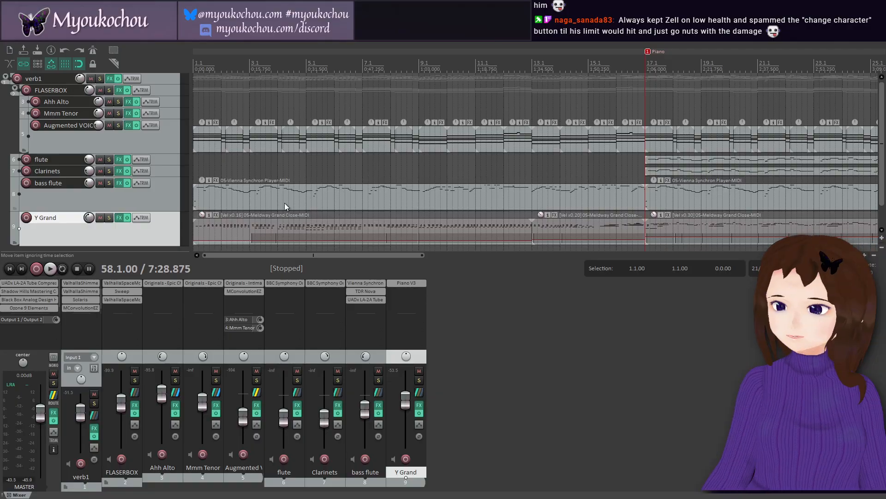
# Step: Record-arm the Y Grand track and save the project in that state
pyautogui.click(406, 458)
pyautogui.click(8, 37)
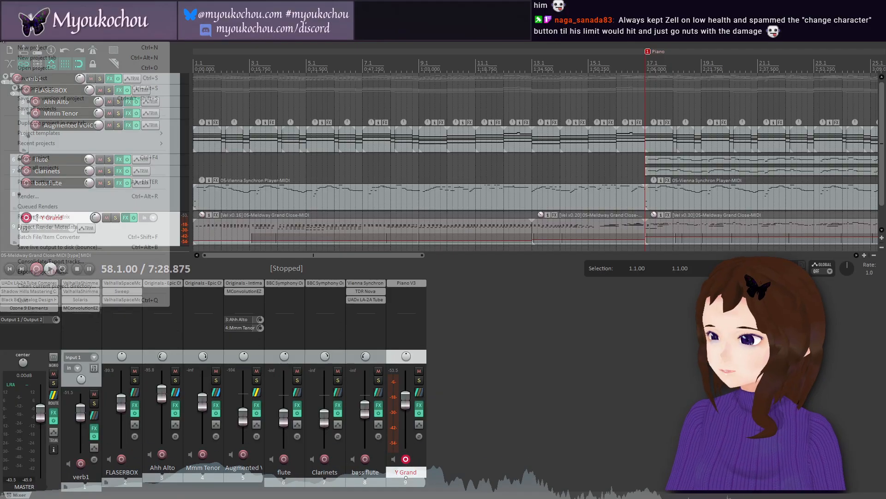
pyautogui.click(48, 77)
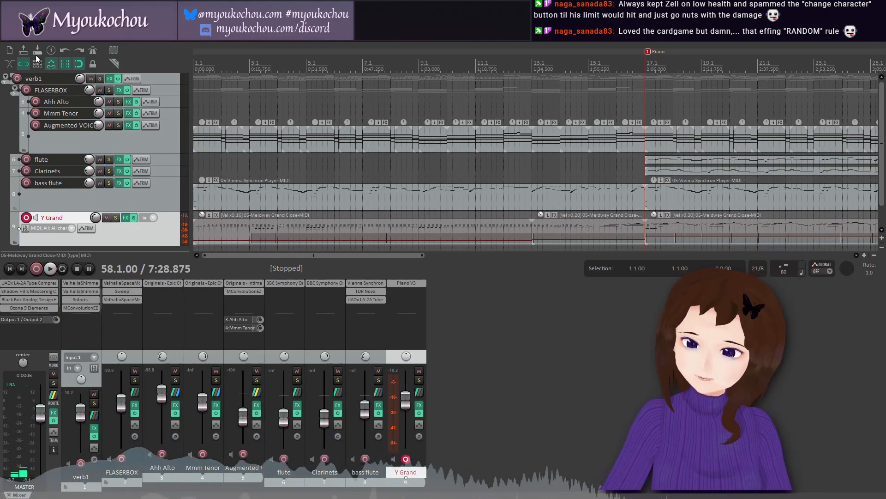
pyautogui.click(10, 39)
pyautogui.click(38, 79)
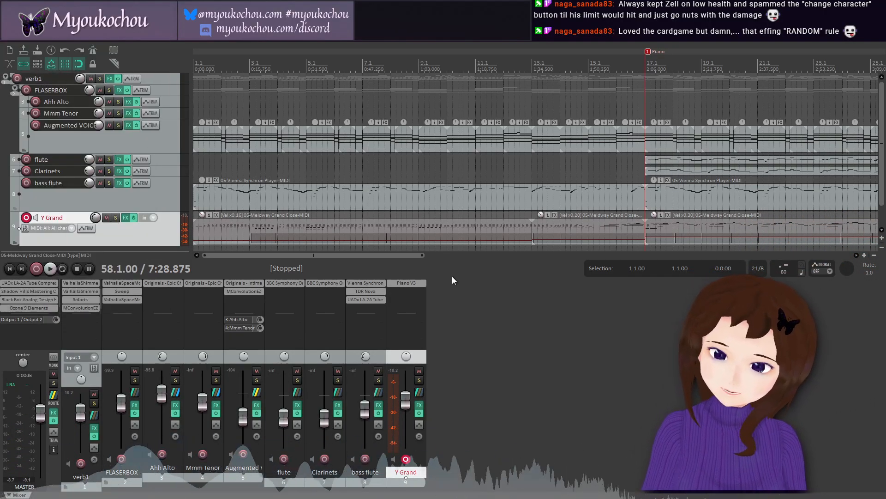